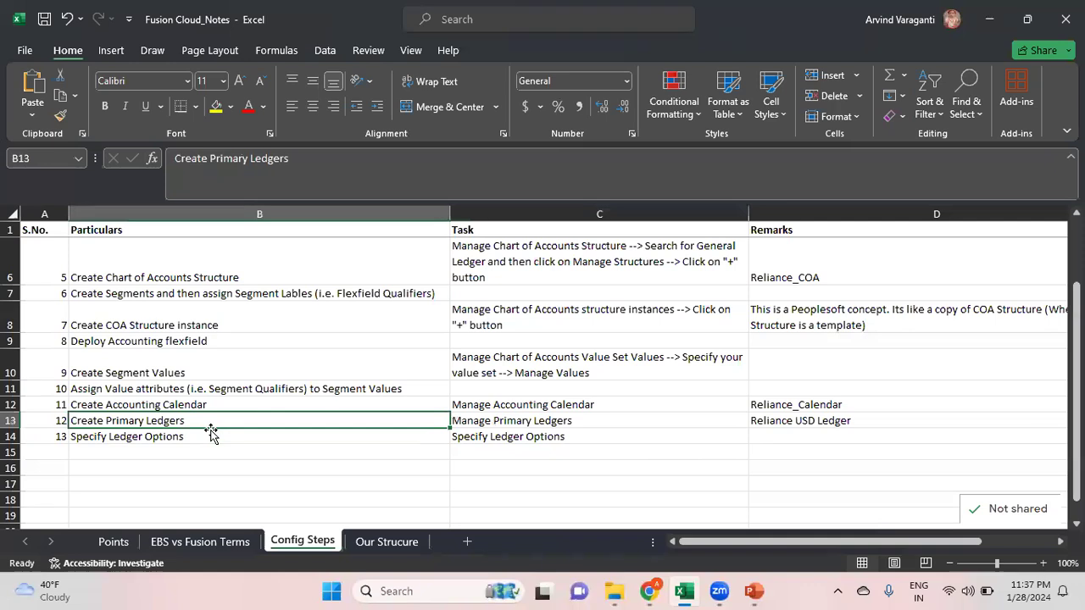
Review the ledger configuration rows and view the Reliance Enterprise Structure slide in PowerPoint.
{"action": "key", "text": "Right"}
{"action": "key", "text": "Down"}
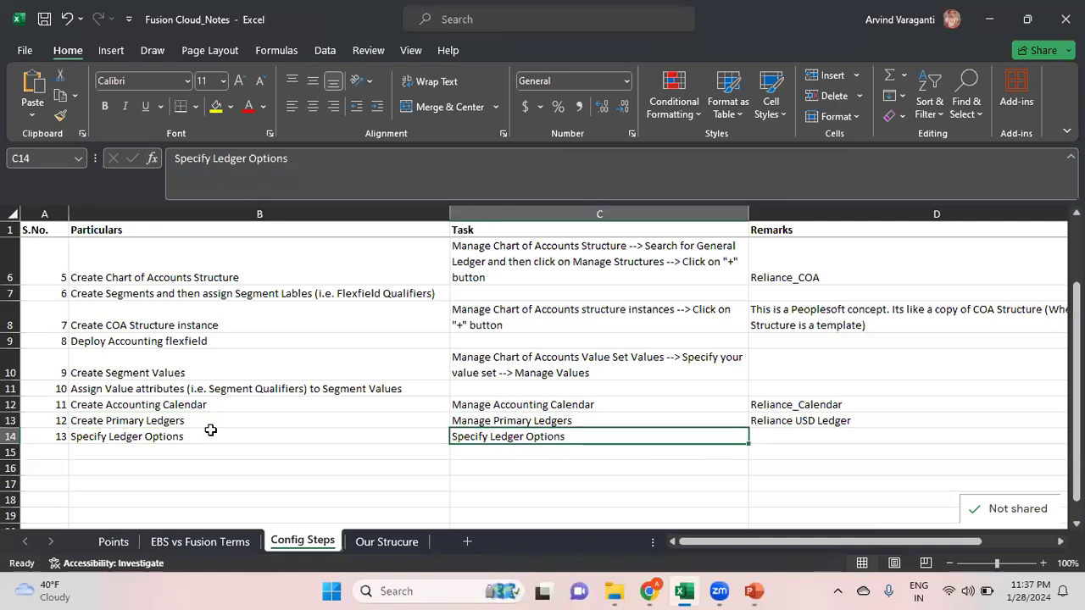
{"action": "key", "text": "Left"}
{"action": "key", "text": "Right"}
{"action": "key", "text": "Up"}
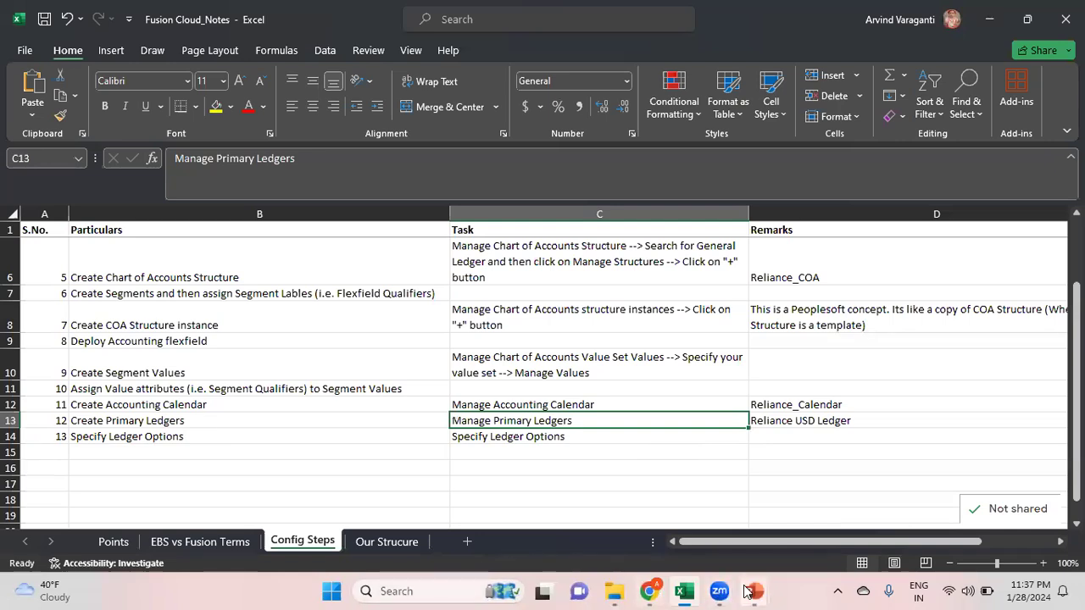
{"action": "mouse_move", "coordinate": [750, 590]}
{"action": "left_click", "coordinate": [616, 523]}
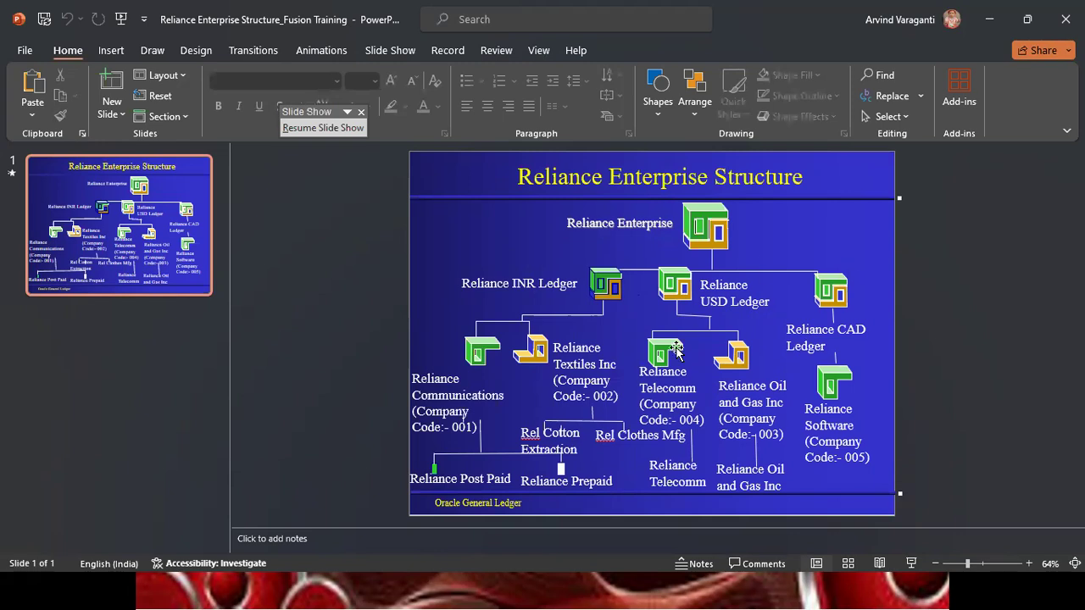
Switch to the Fusion Cloud_Notes workbook in Excel and copy the task name "Manage Primary Ledgers" from cell C13.
{"action": "key", "text": "super"}
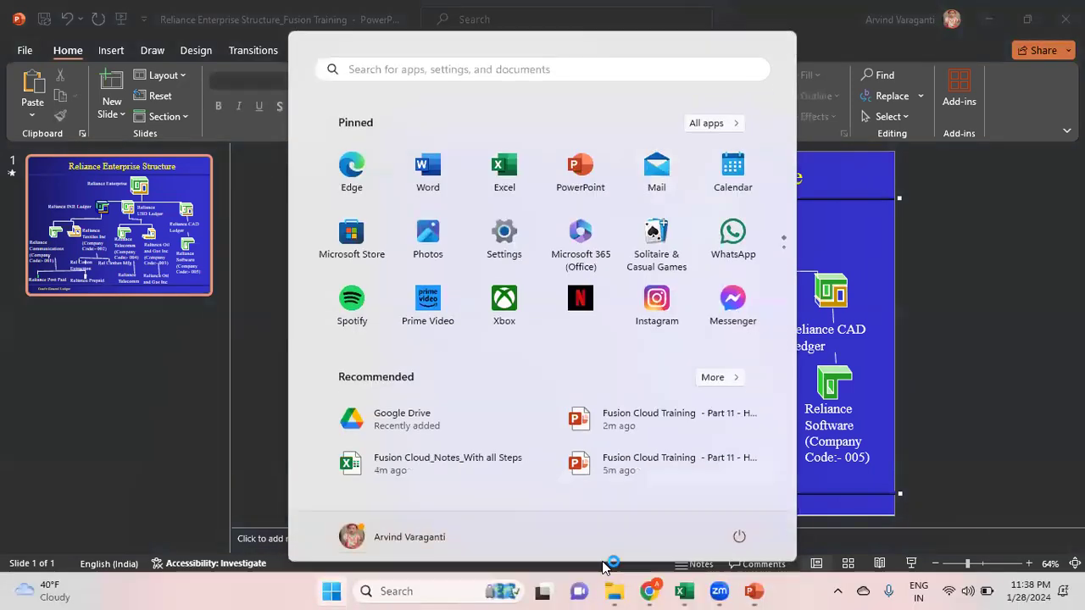
{"action": "left_click", "coordinate": [685, 591]}
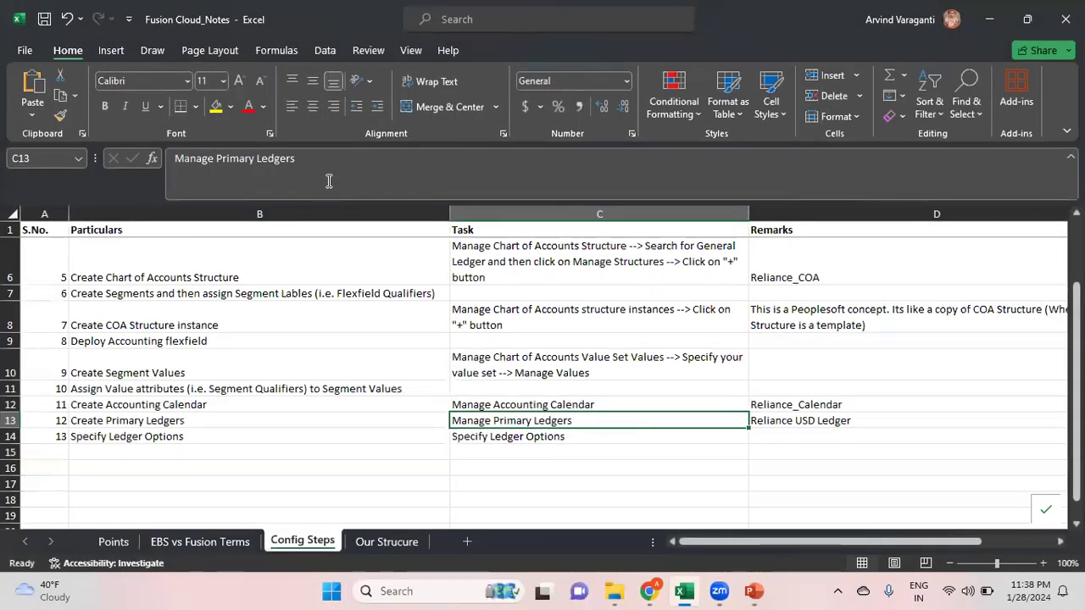
{"action": "left_click_drag", "start_coordinate": [322, 163], "coordinate": [90, 163]}
{"action": "key", "text": "ctrl+c"}
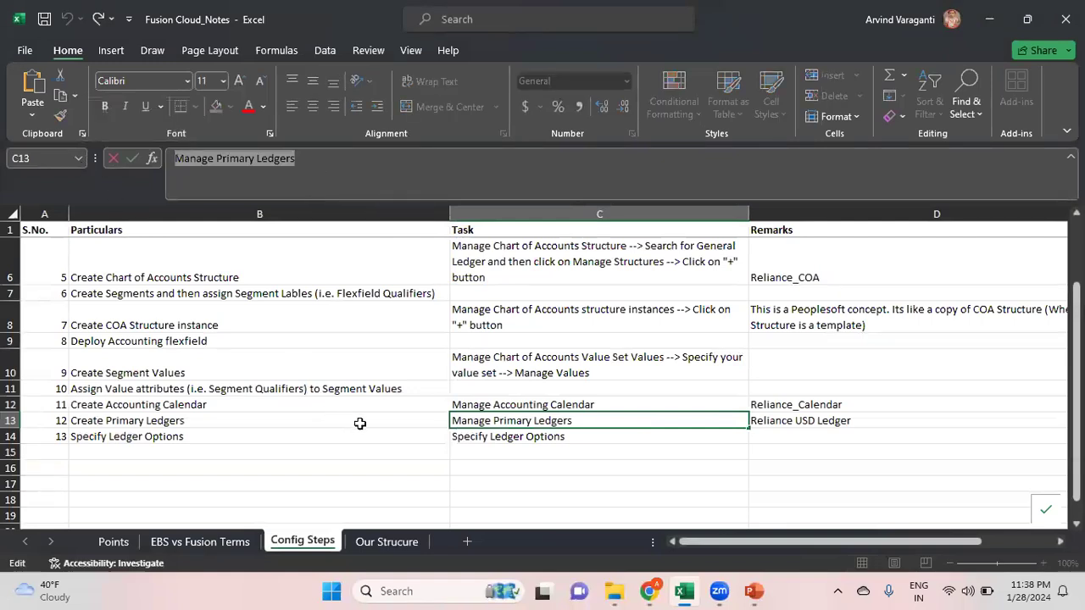
{"action": "left_click", "coordinate": [359, 423]}
Switch to Oracle Fusion in Chrome and open the search page of Setup and Maintenance.
{"action": "mouse_move", "coordinate": [647, 590]}
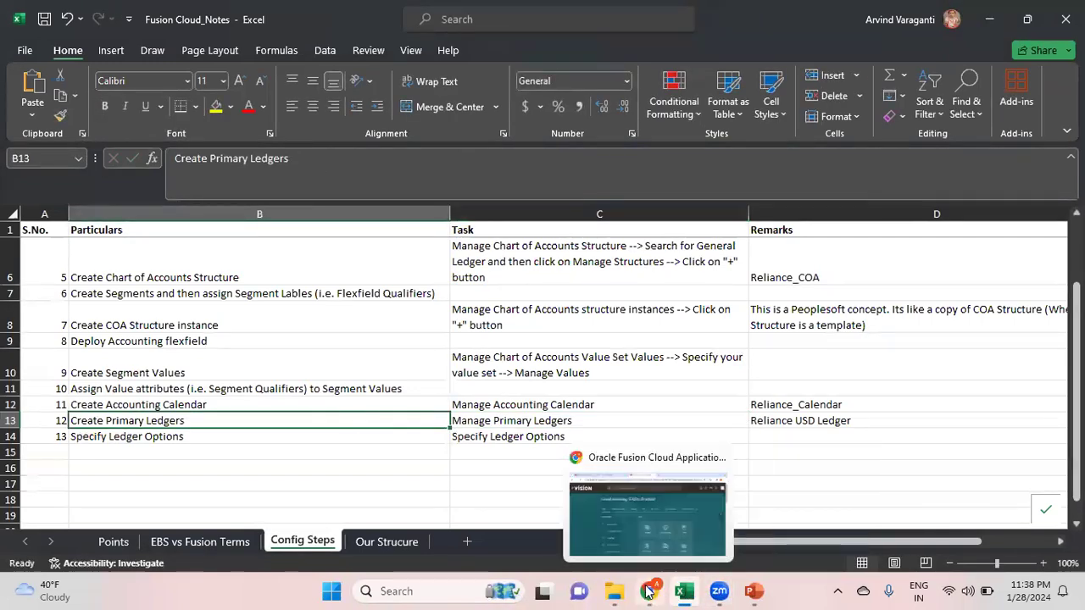
{"action": "left_click", "coordinate": [678, 522]}
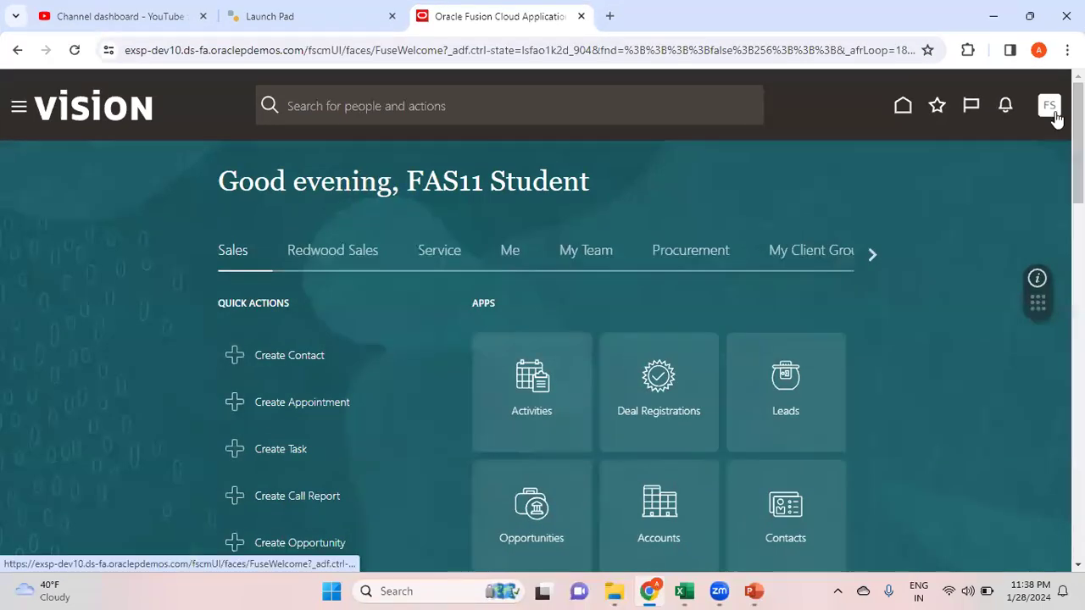
{"action": "left_click", "coordinate": [1053, 115]}
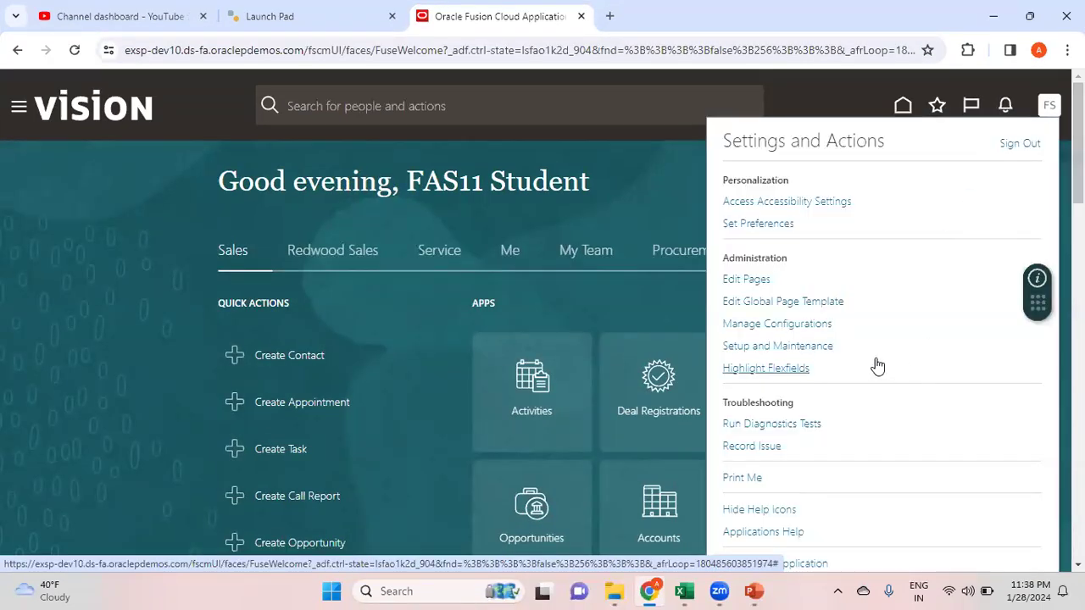
{"action": "left_click", "coordinate": [818, 350]}
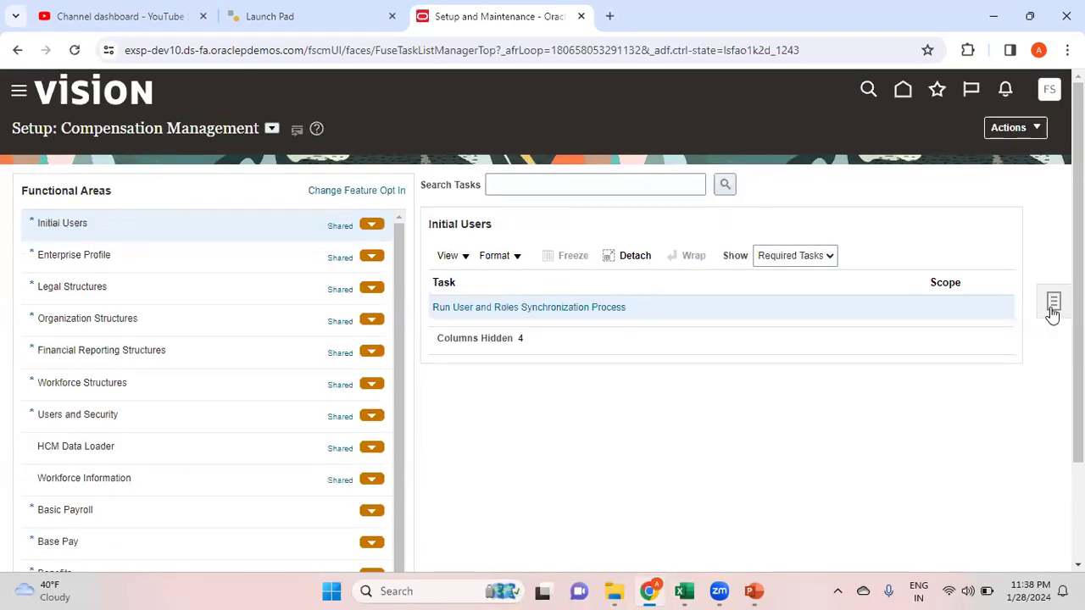
{"action": "left_click", "coordinate": [1052, 311]}
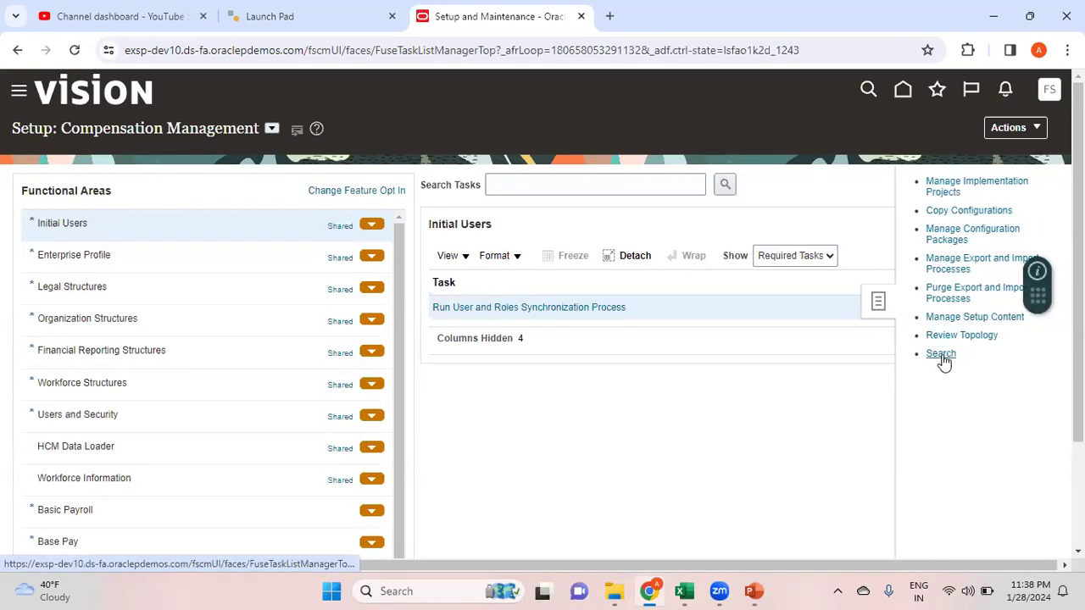
{"action": "left_click", "coordinate": [940, 355]}
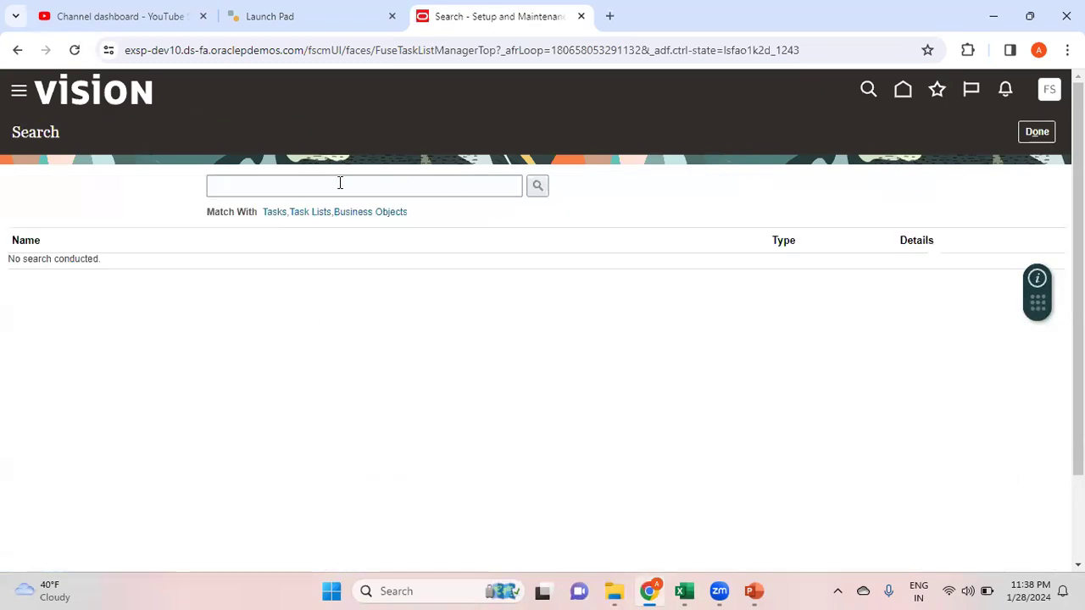
Search for the task "Manage Primary Ledgers" and open it.
{"action": "left_click", "coordinate": [339, 183]}
{"action": "key", "text": "ctrl+v"}
{"action": "left_click", "coordinate": [535, 190]}
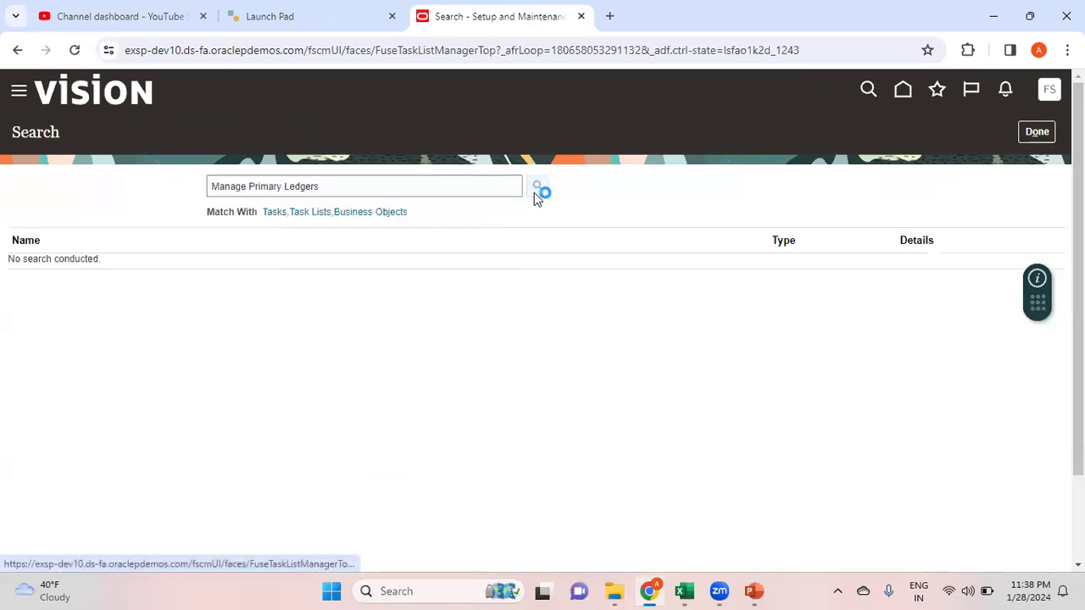
{"action": "left_click", "coordinate": [109, 267]}
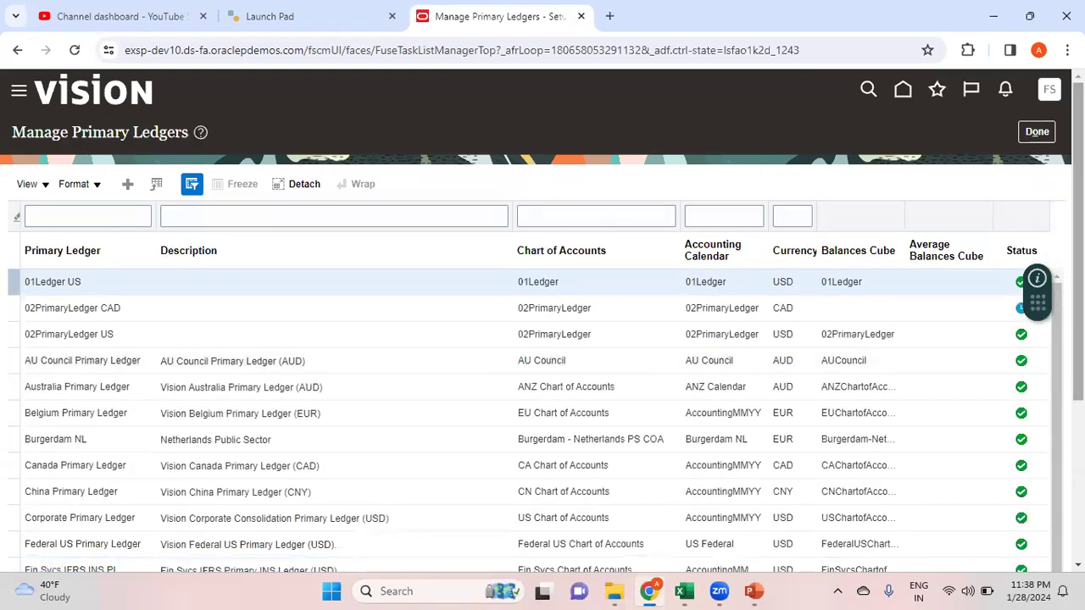
Start a new primary ledger with both name and description set to "Reliance USD Ledger".
{"action": "scroll", "coordinate": [542, 382], "scroll_direction": "down", "scroll_amount": 5}
{"action": "scroll", "coordinate": [542, 381], "scroll_direction": "up", "scroll_amount": 4}
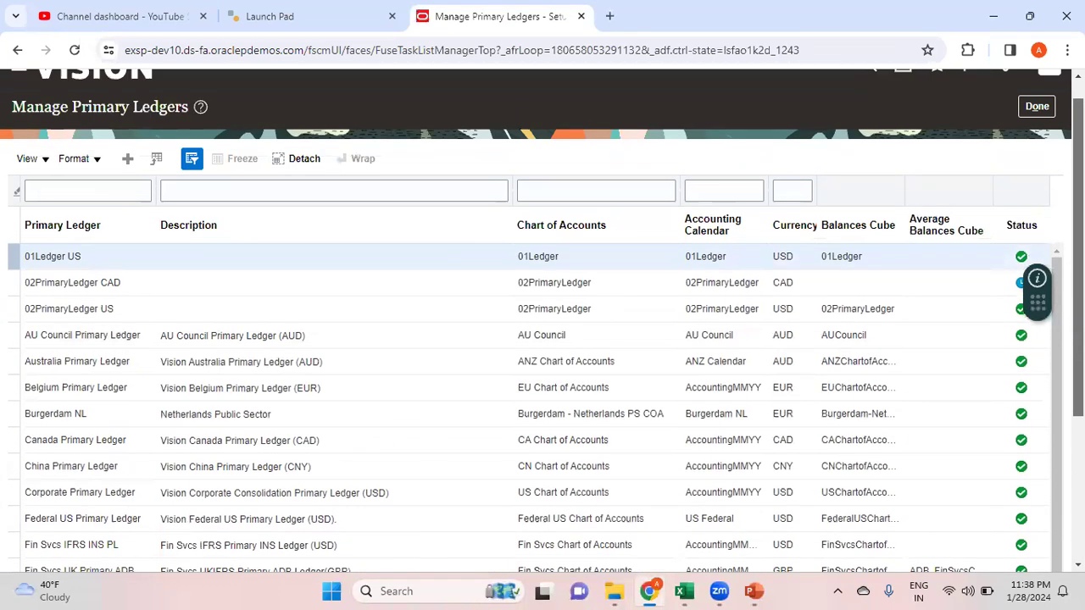
{"action": "scroll", "coordinate": [585, 155], "scroll_direction": "up", "scroll_amount": 1}
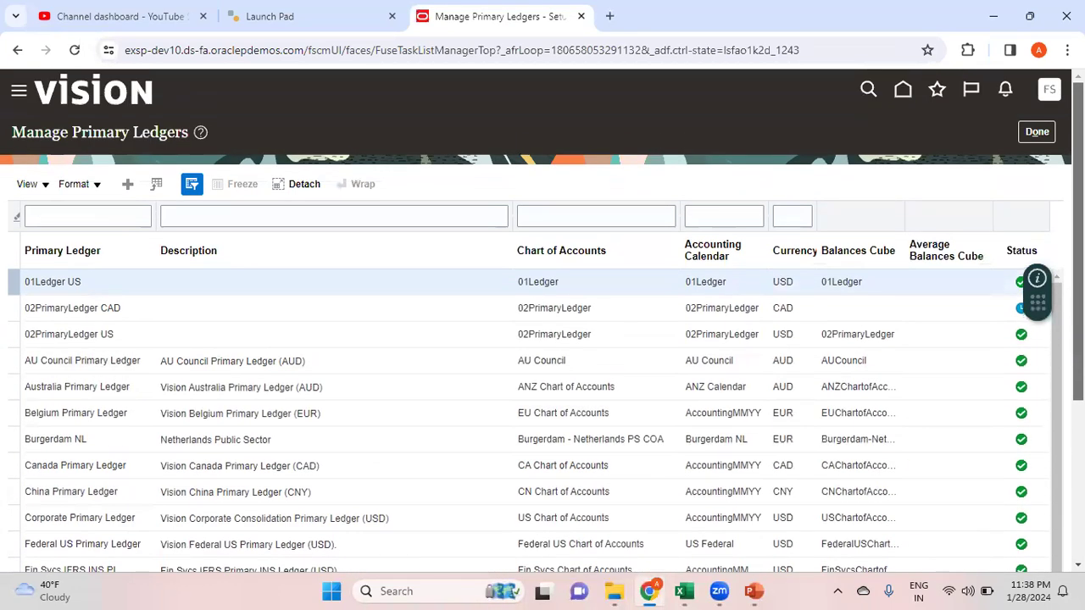
{"action": "left_click", "coordinate": [127, 184]}
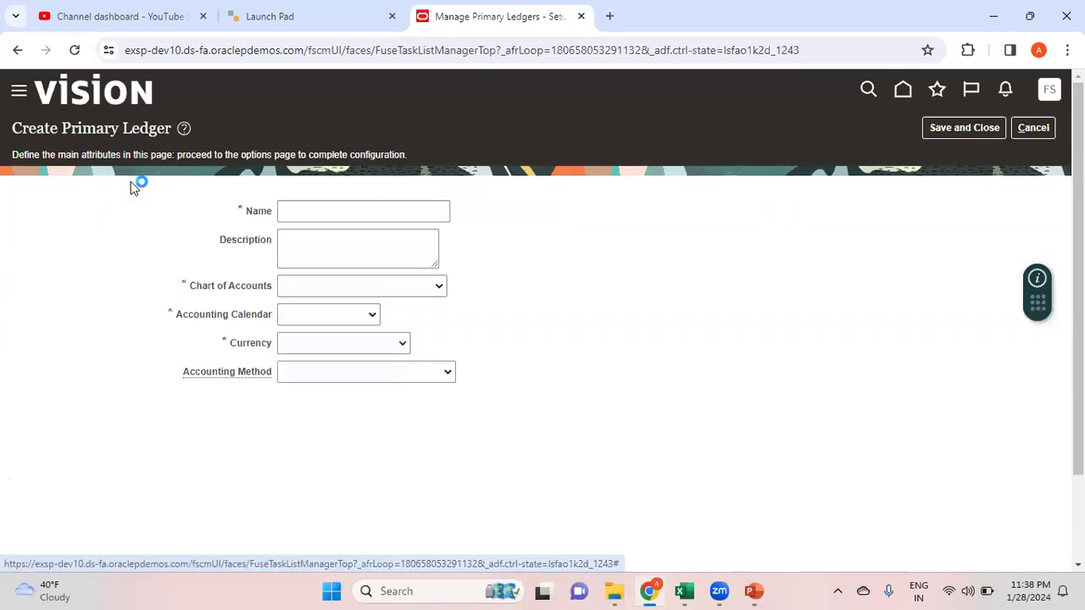
{"action": "left_click", "coordinate": [319, 211]}
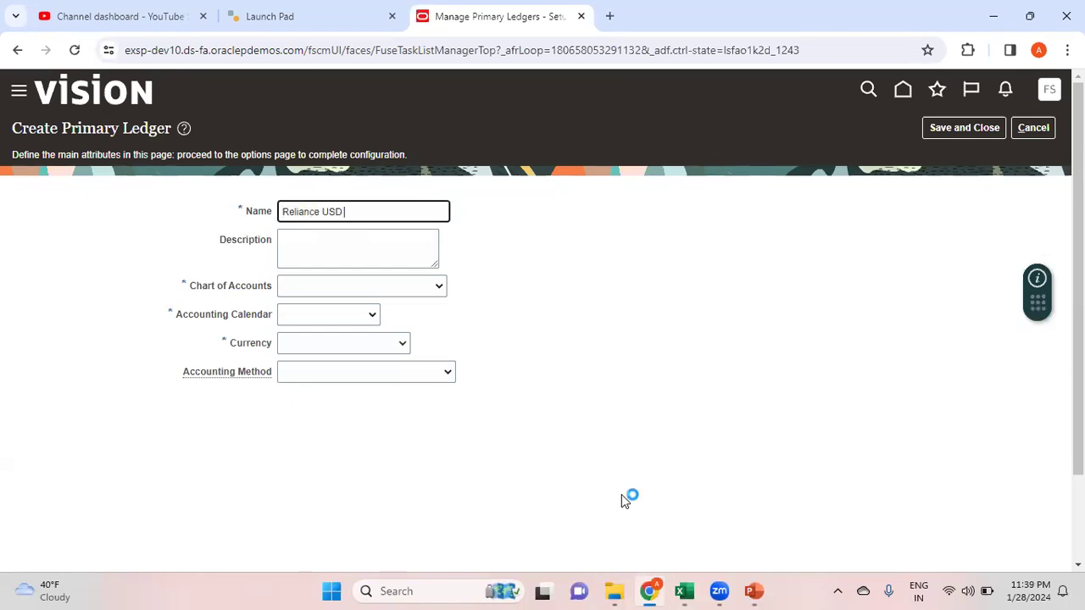
{"action": "key", "text": "Tab"}
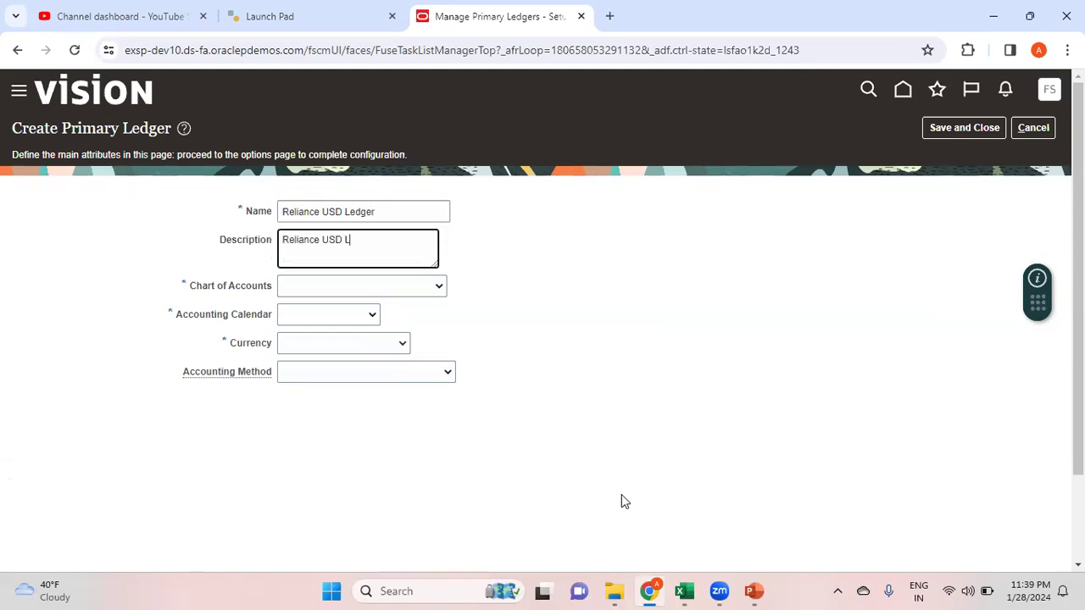
{"action": "type", "text": "Reliance USD Ledger"}
{"action": "key", "text": "Tab"}
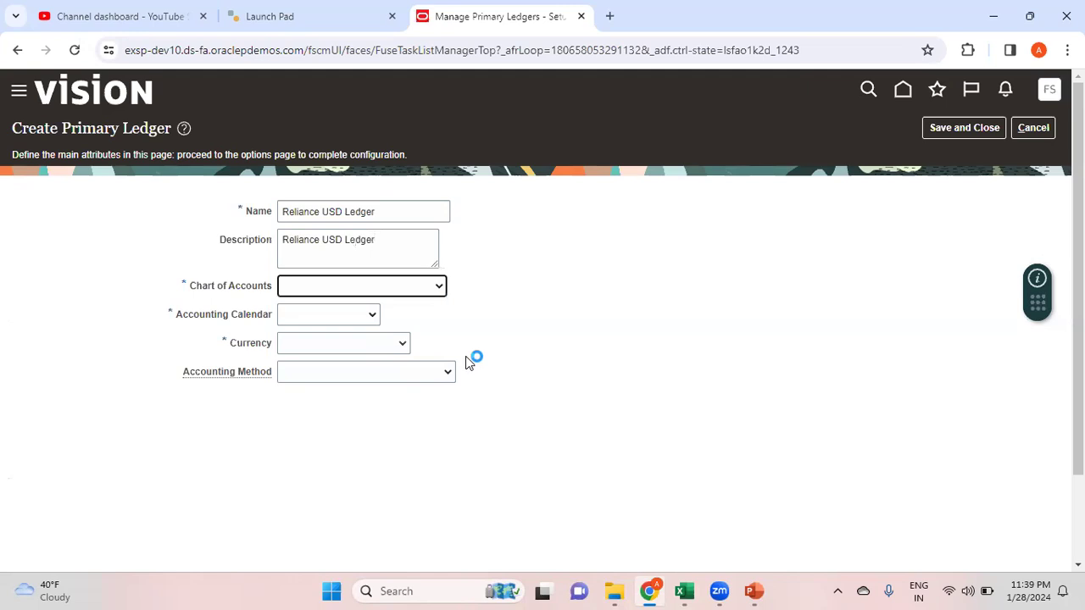
Set the ledger's chart of accounts to Reliance Structure Instance and its accounting calendar to Reliance Calend.
{"action": "left_click", "coordinate": [440, 286]}
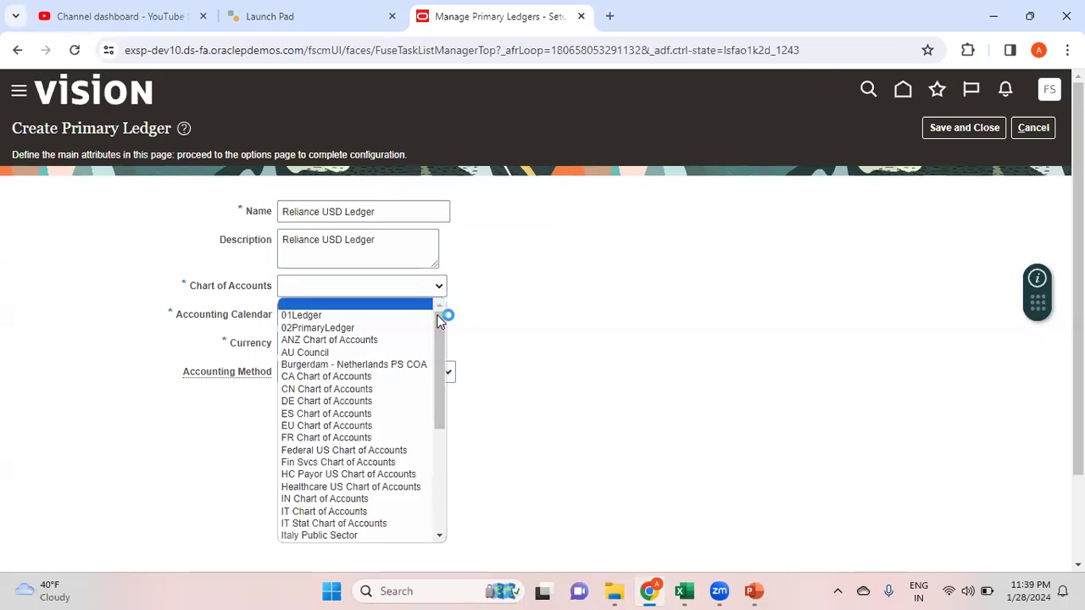
{"action": "left_click_drag", "start_coordinate": [446, 360], "coordinate": [453, 436]}
{"action": "left_click", "coordinate": [407, 484]}
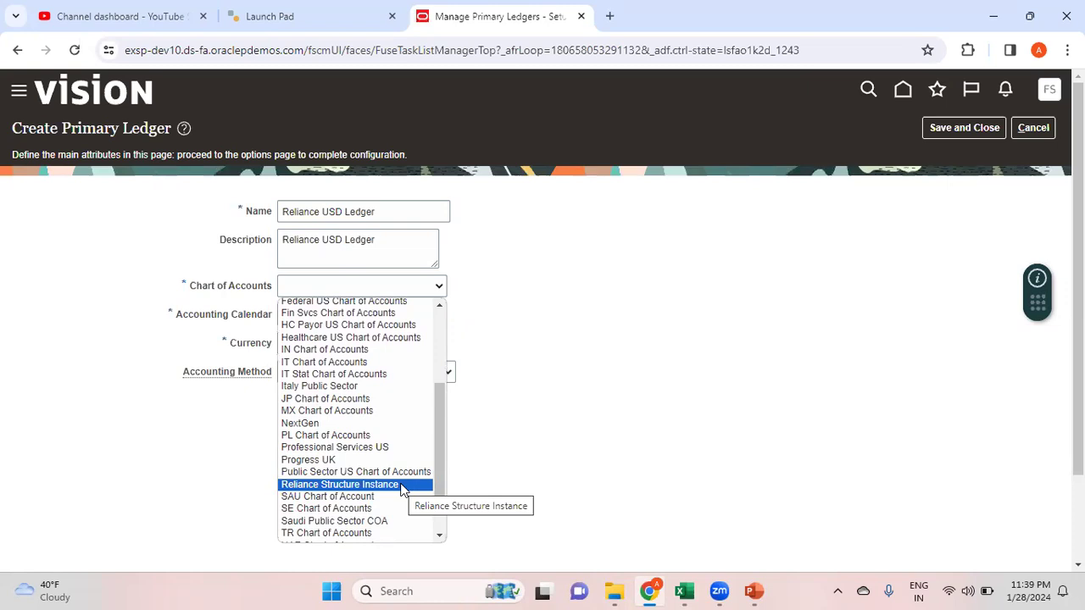
{"action": "left_click", "coordinate": [401, 484]}
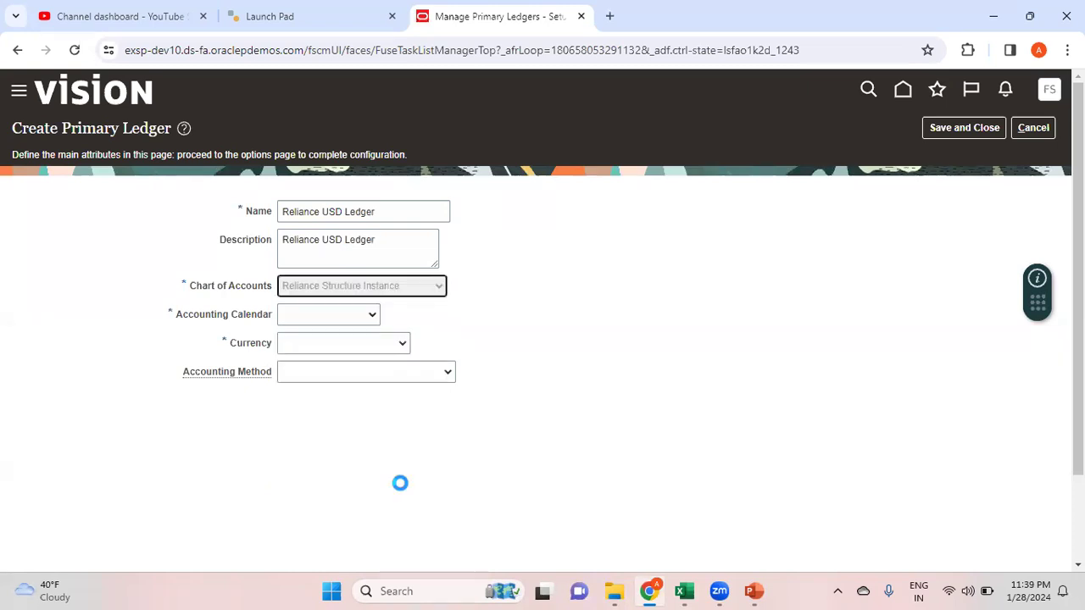
{"action": "left_click", "coordinate": [374, 315]}
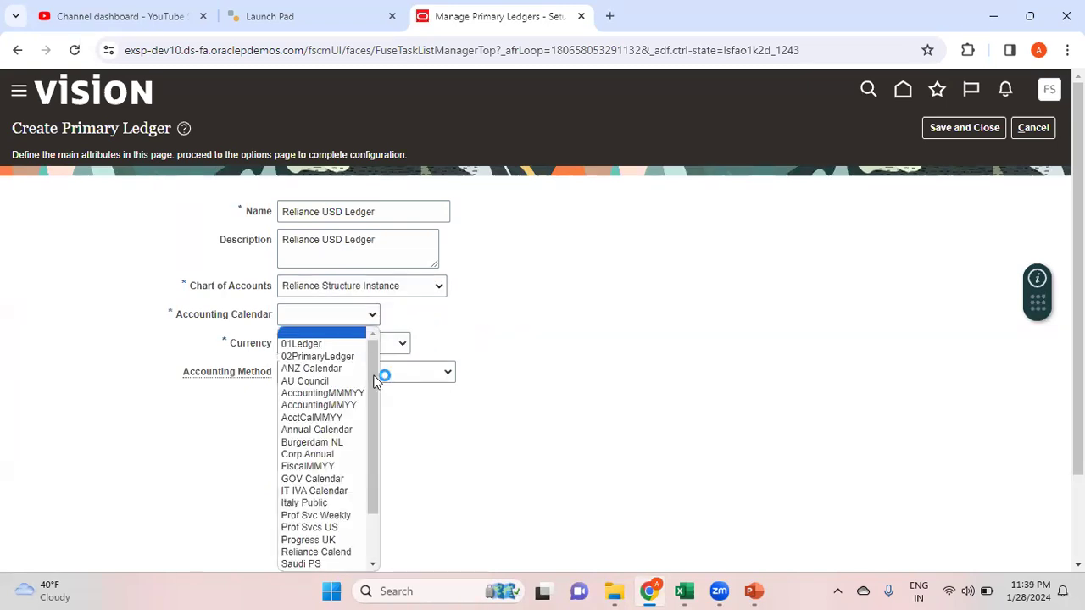
{"action": "left_click_drag", "start_coordinate": [374, 378], "coordinate": [371, 449]}
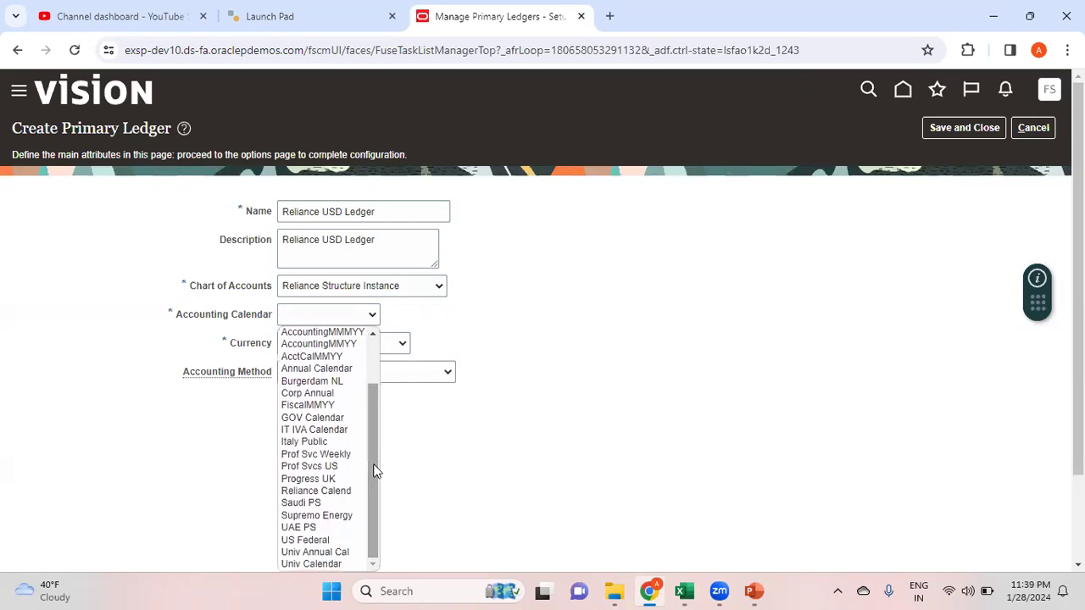
{"action": "left_click", "coordinate": [354, 490]}
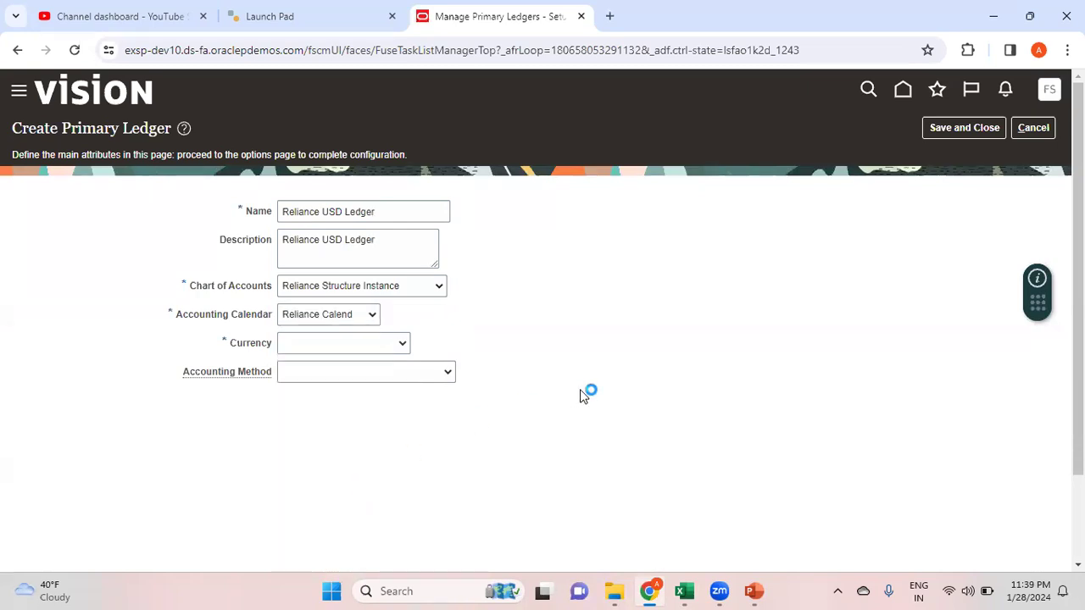
Set the currency to USD - US Dollar and the accounting method to Standard Accrual, saving and closing the new ledger.
{"action": "left_click", "coordinate": [405, 345]}
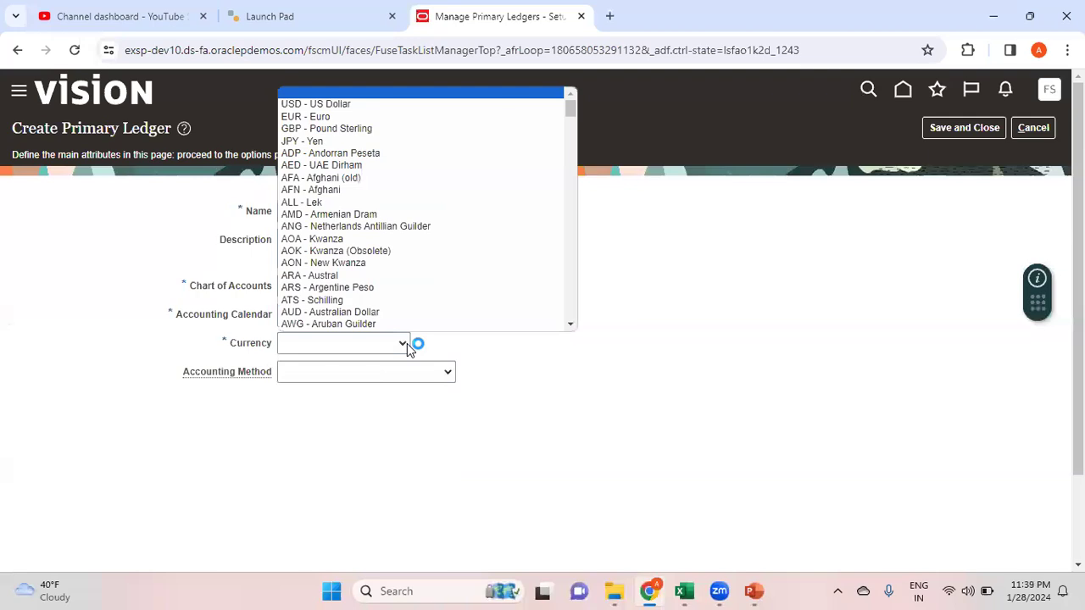
{"action": "left_click", "coordinate": [337, 105]}
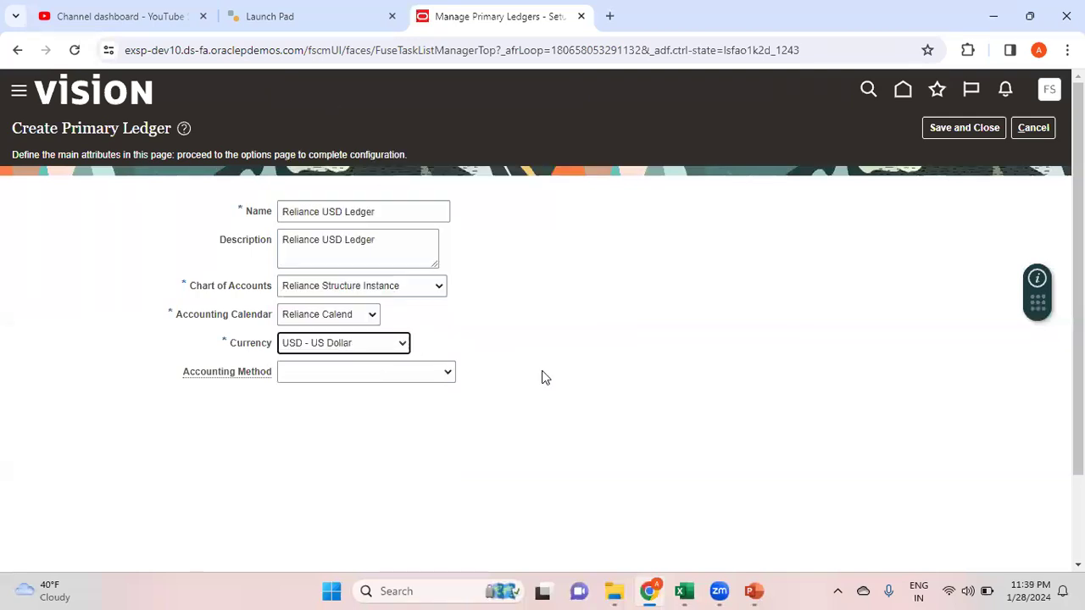
{"action": "left_click", "coordinate": [449, 374]}
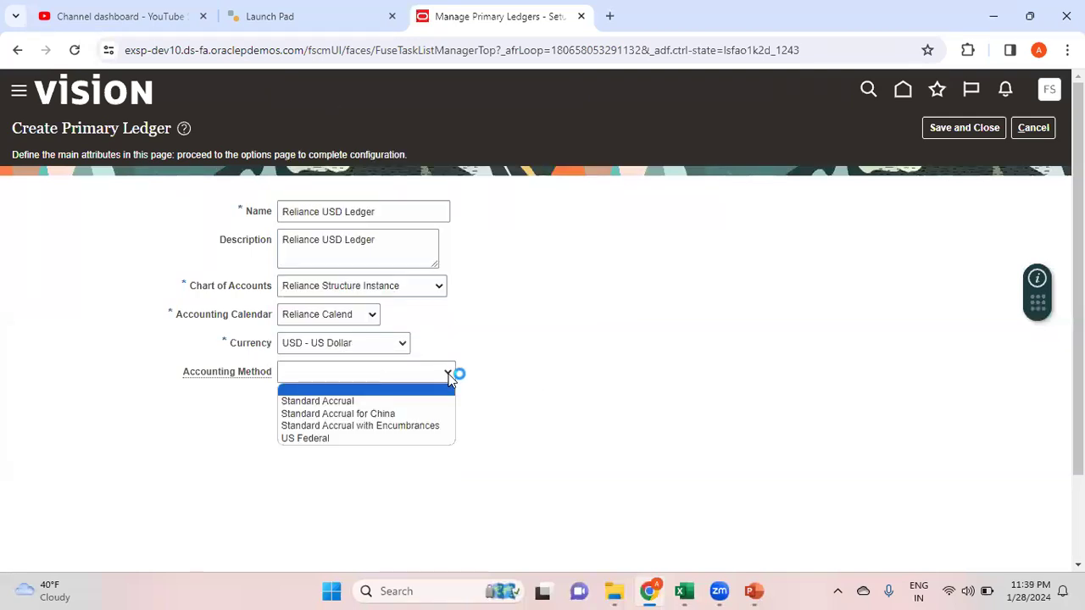
{"action": "left_click", "coordinate": [407, 400]}
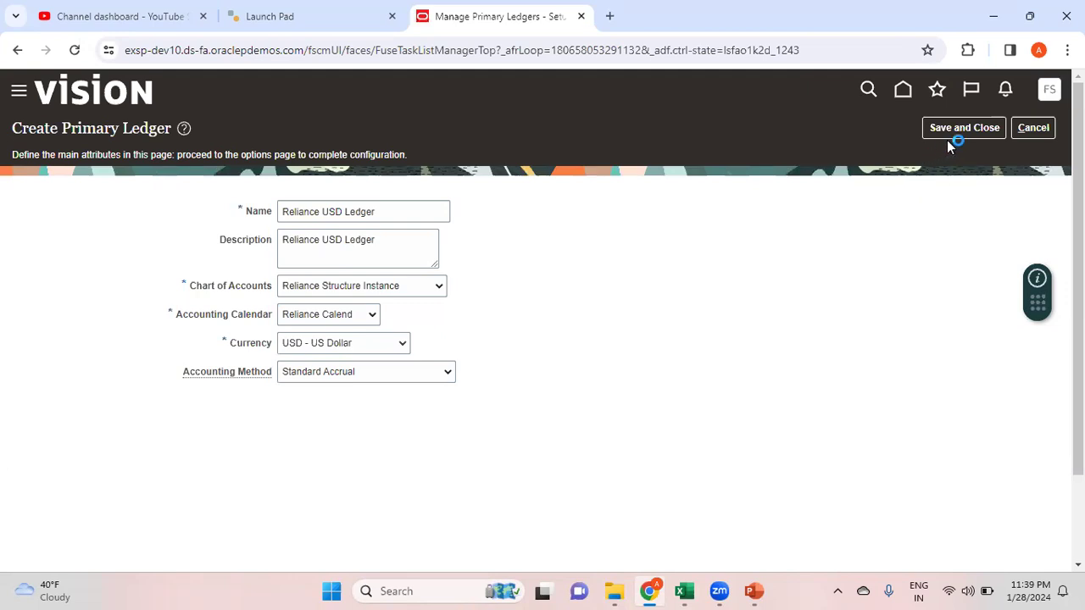
{"action": "left_click", "coordinate": [976, 127]}
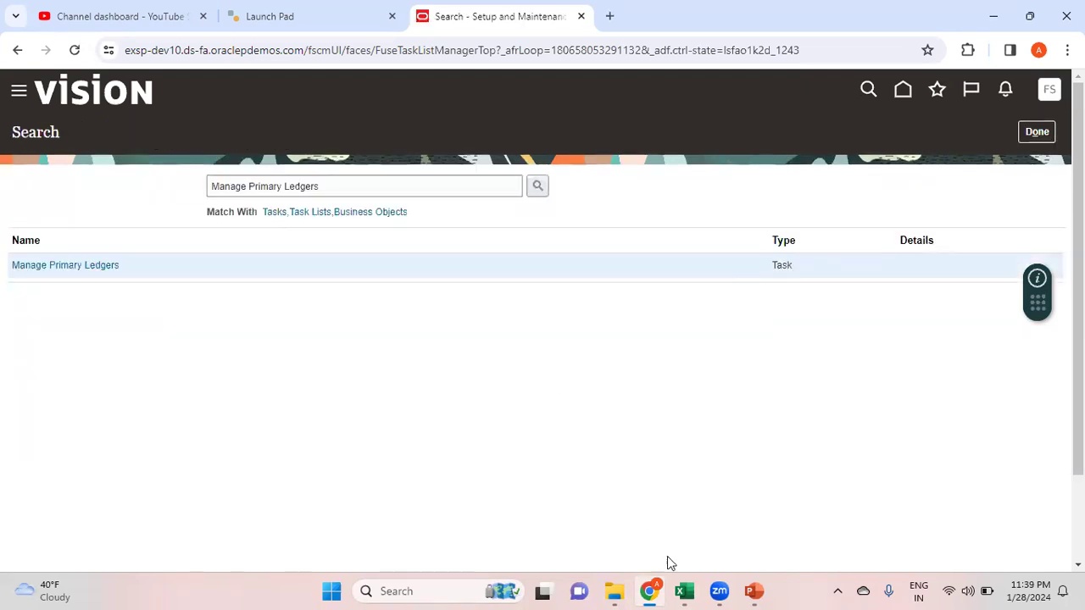
Switch to the Excel notes workbook and copy the task name "Specify Ledger Options" from cell C14.
{"action": "left_click", "coordinate": [685, 590]}
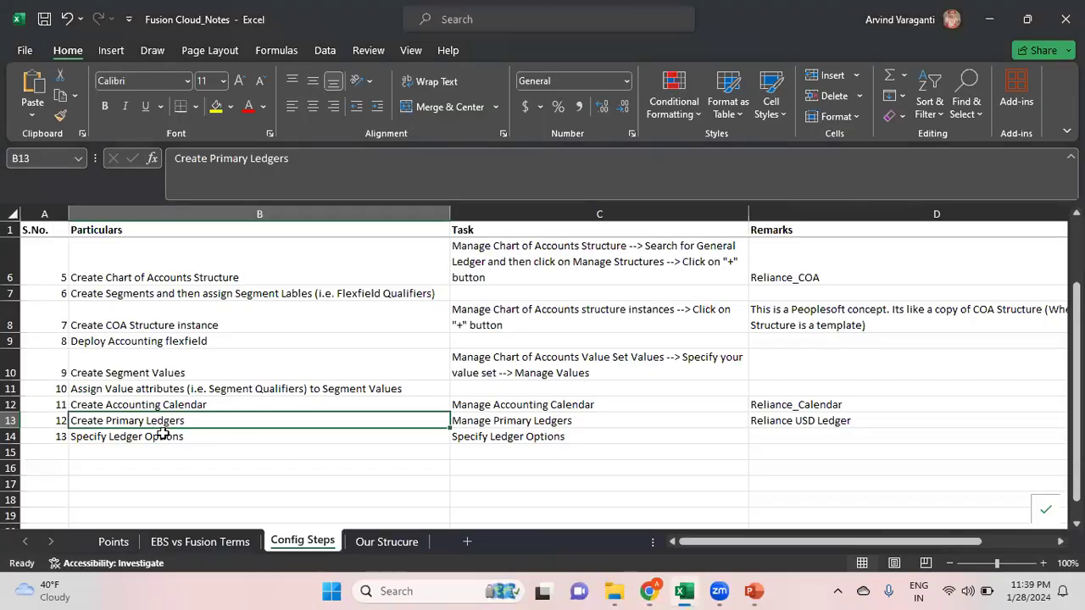
{"action": "left_click", "coordinate": [188, 441]}
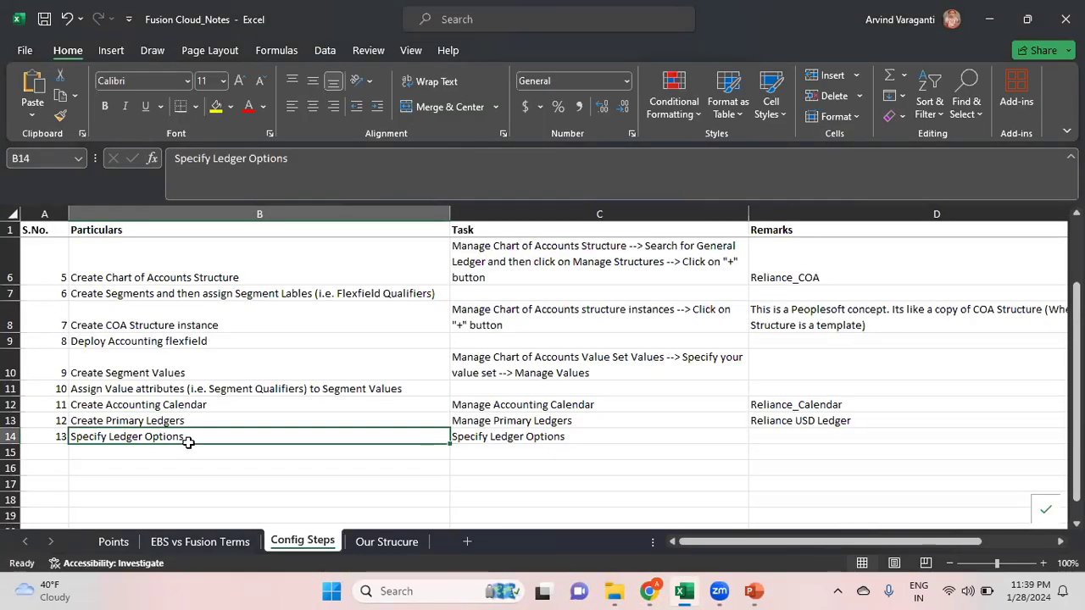
{"action": "left_click", "coordinate": [572, 436]}
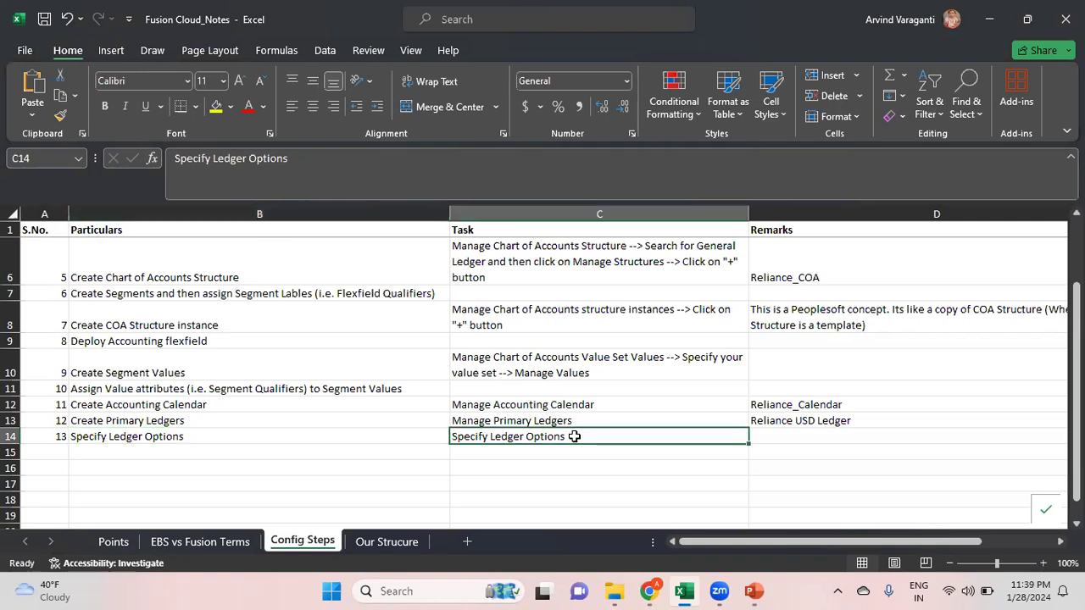
{"action": "triple_click", "coordinate": [296, 162]}
{"action": "key", "text": "ctrl+c"}
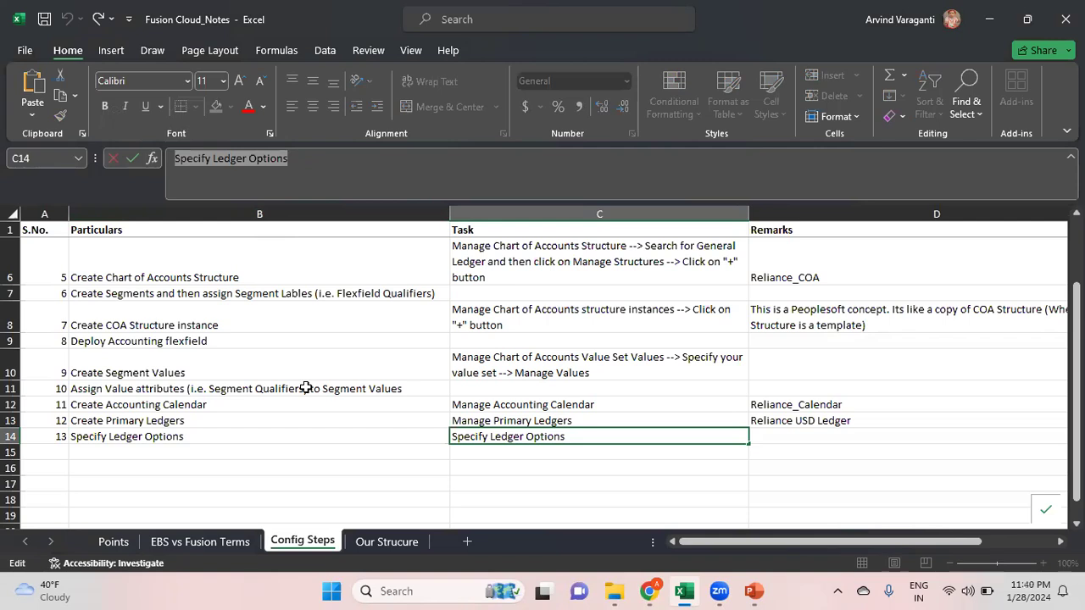
Switch back to Oracle Fusion in the browser, leave the old search results and search the setup tasks for "Specify Ledger Options".
{"action": "key", "text": "alt+Tab"}
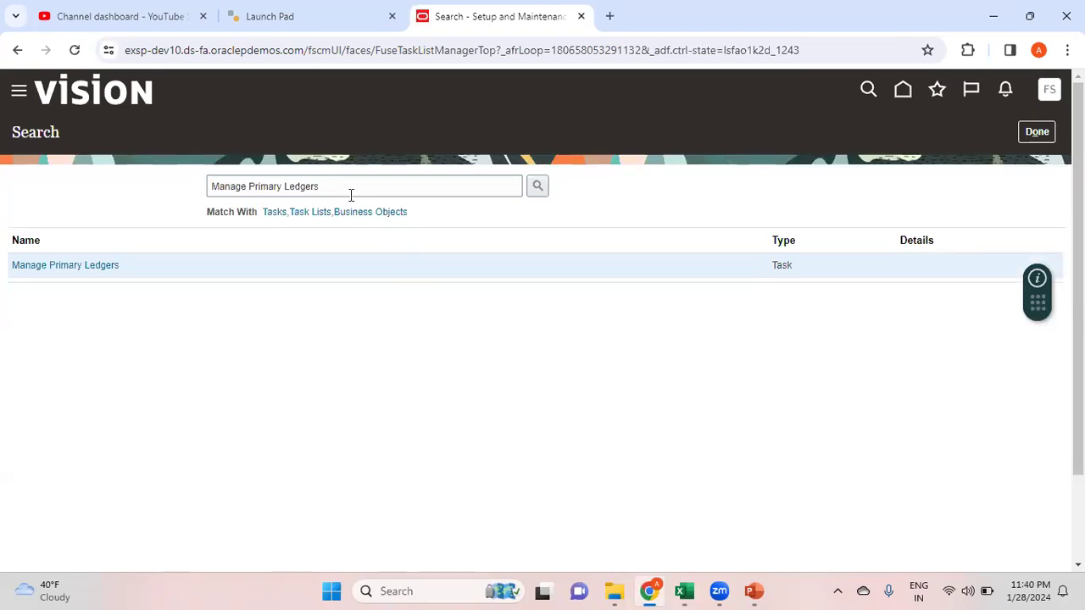
{"action": "left_click", "coordinate": [1036, 133]}
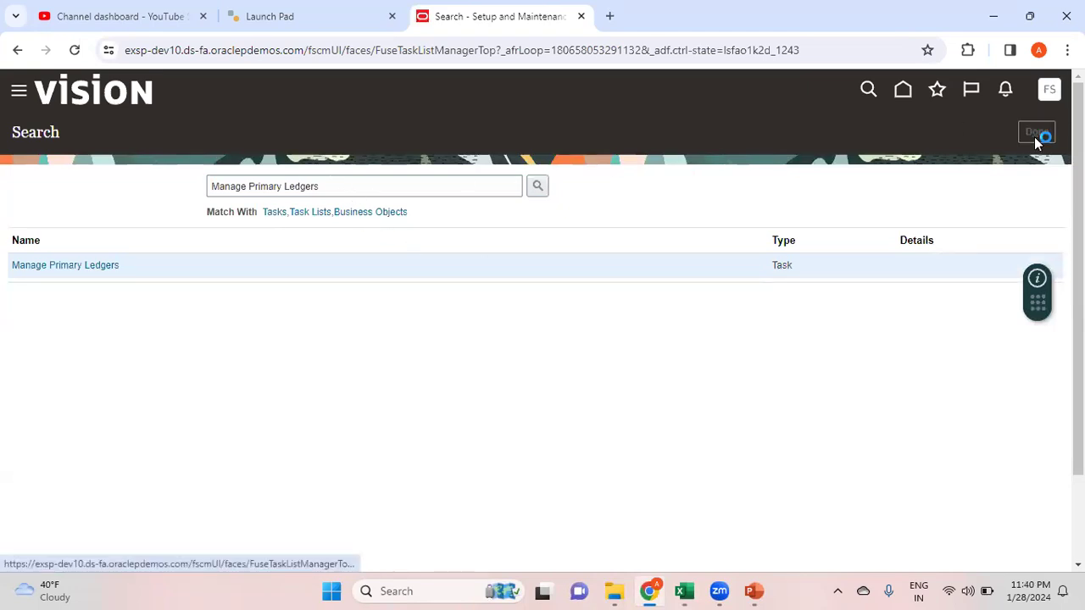
{"action": "left_click", "coordinate": [531, 186]}
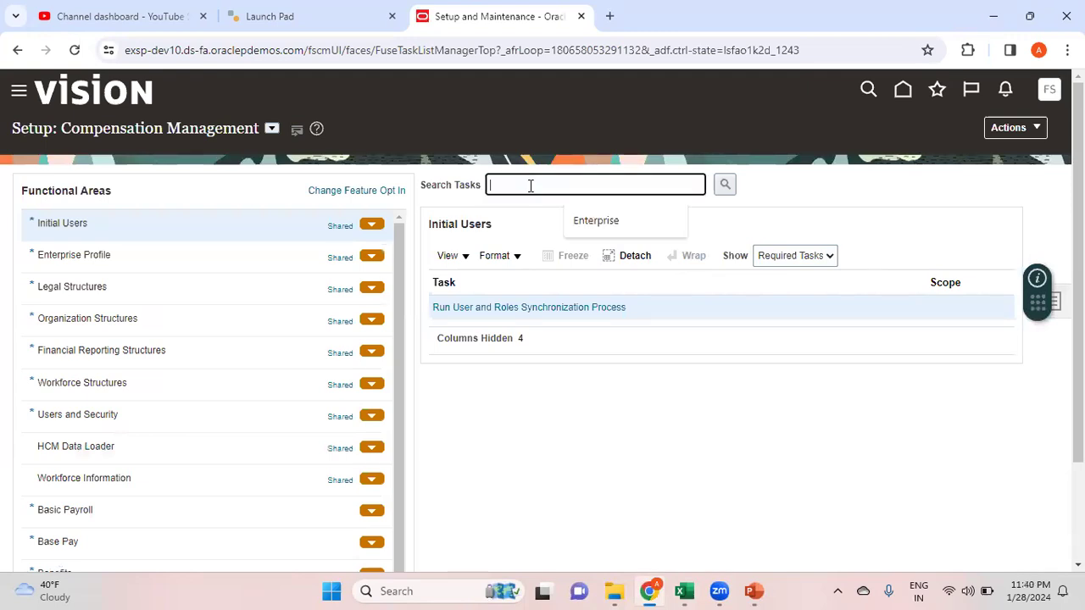
{"action": "key", "text": "ctrl+v"}
{"action": "left_click", "coordinate": [729, 189]}
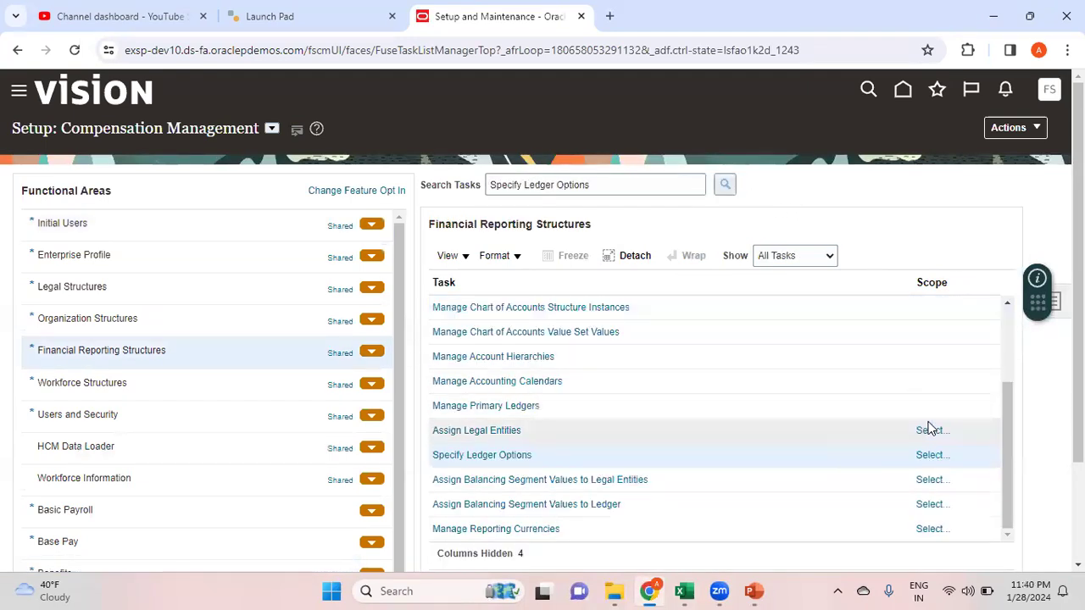
{"action": "left_click", "coordinate": [627, 188]}
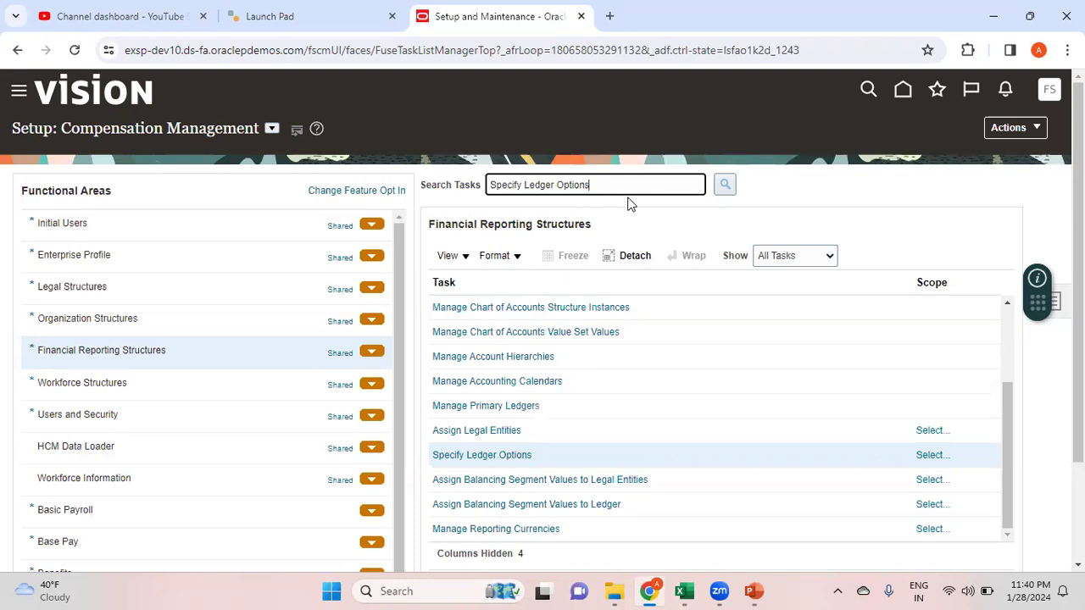
Change the setup offering to Financials and find the first Specify Ledger Options task under General Ledger.
{"action": "left_click", "coordinate": [270, 129]}
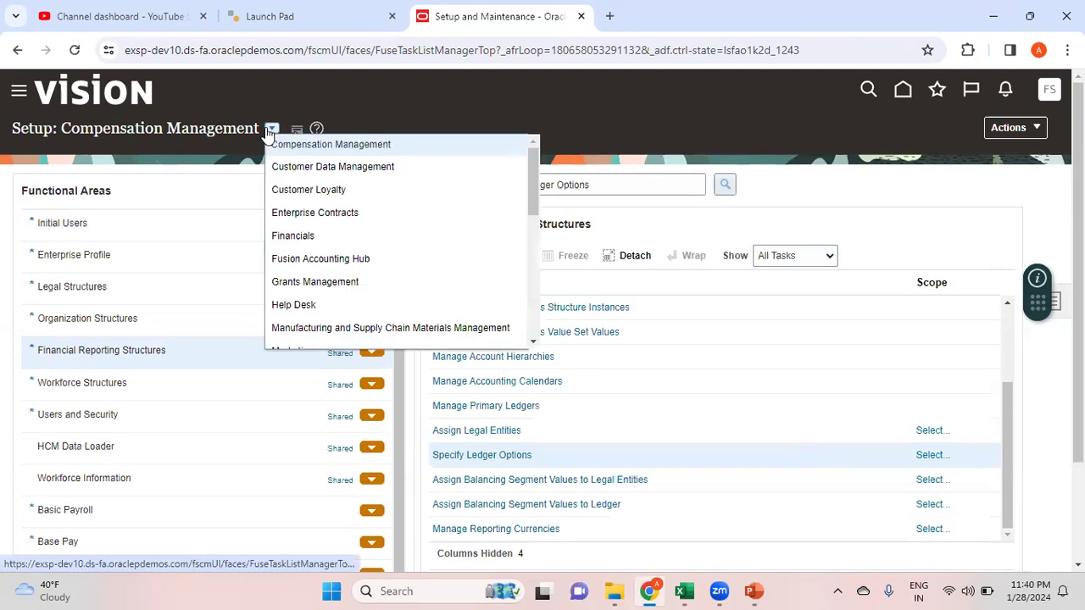
{"action": "left_click", "coordinate": [315, 236]}
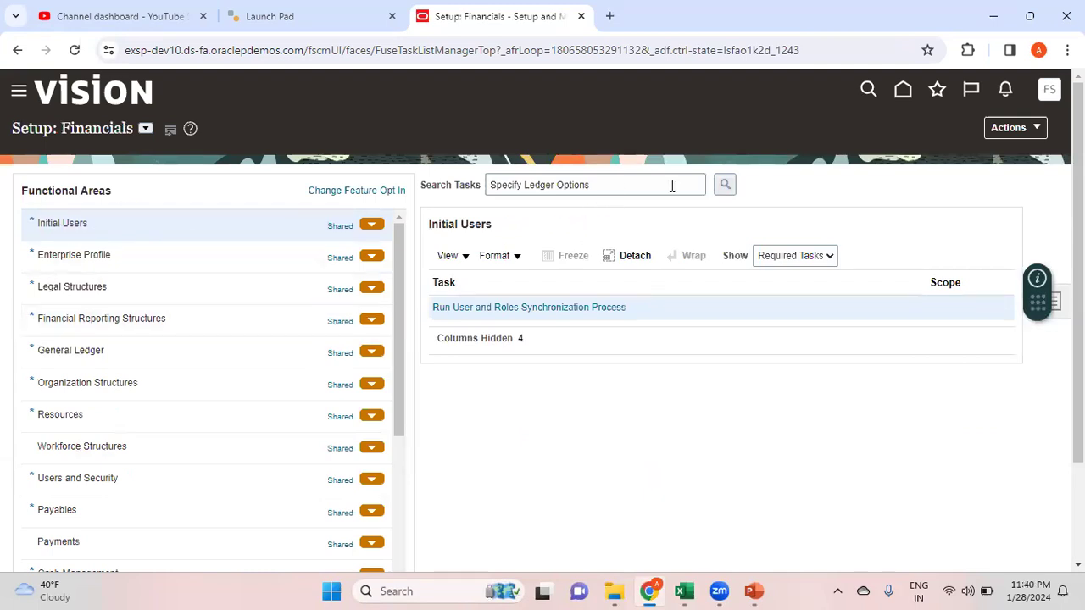
{"action": "left_click", "coordinate": [726, 187]}
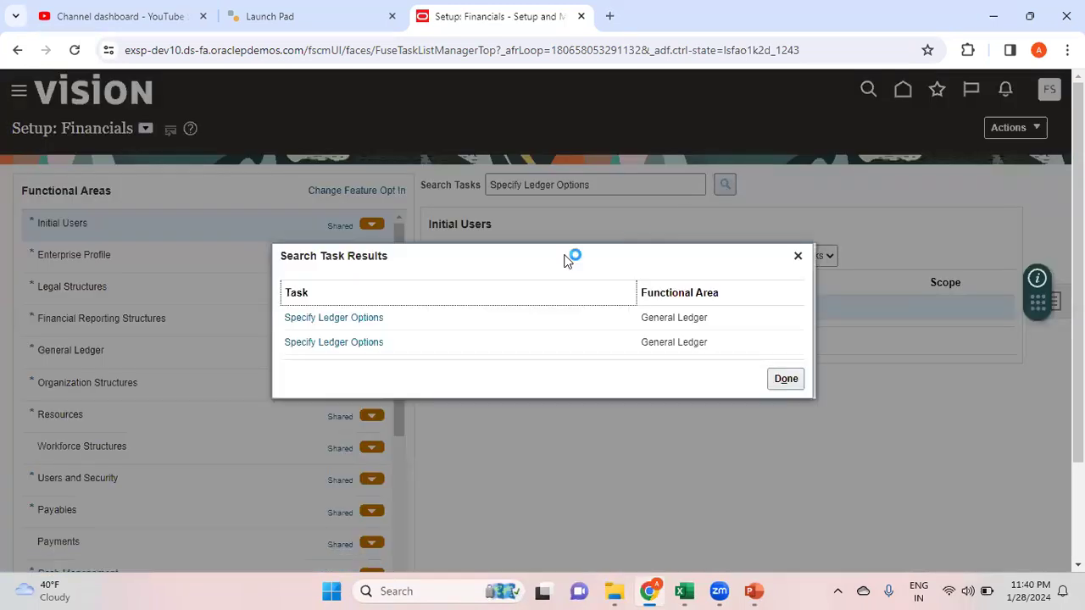
{"action": "left_click", "coordinate": [351, 320]}
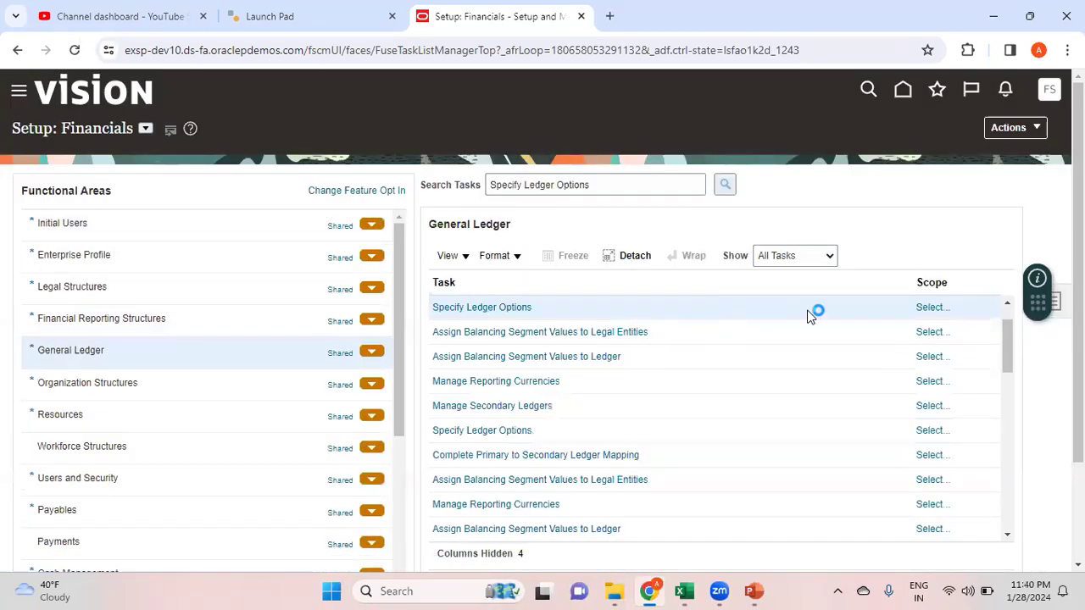
Open the scope selection for Specify Ledger Options and proceed with Select and Add as the primary ledger choice.
{"action": "left_click", "coordinate": [930, 310]}
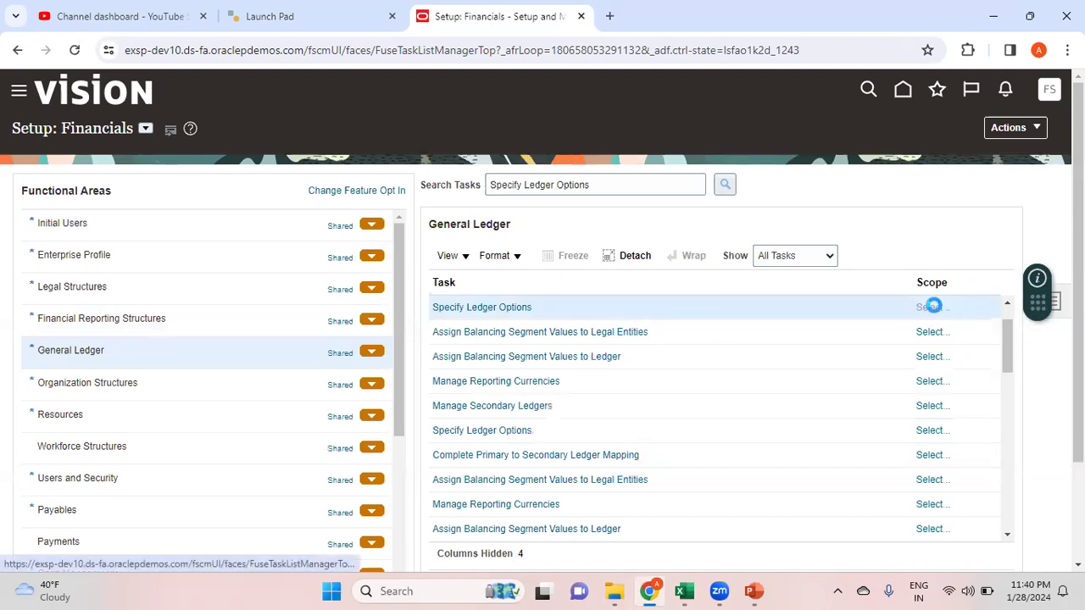
{"action": "left_click", "coordinate": [549, 350]}
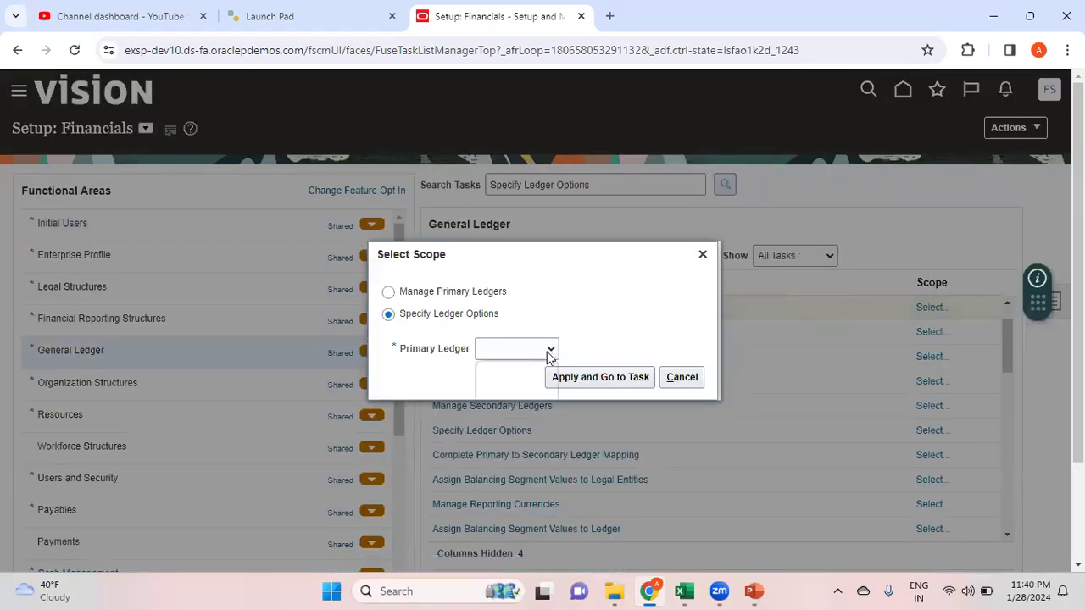
{"action": "left_click", "coordinate": [535, 390]}
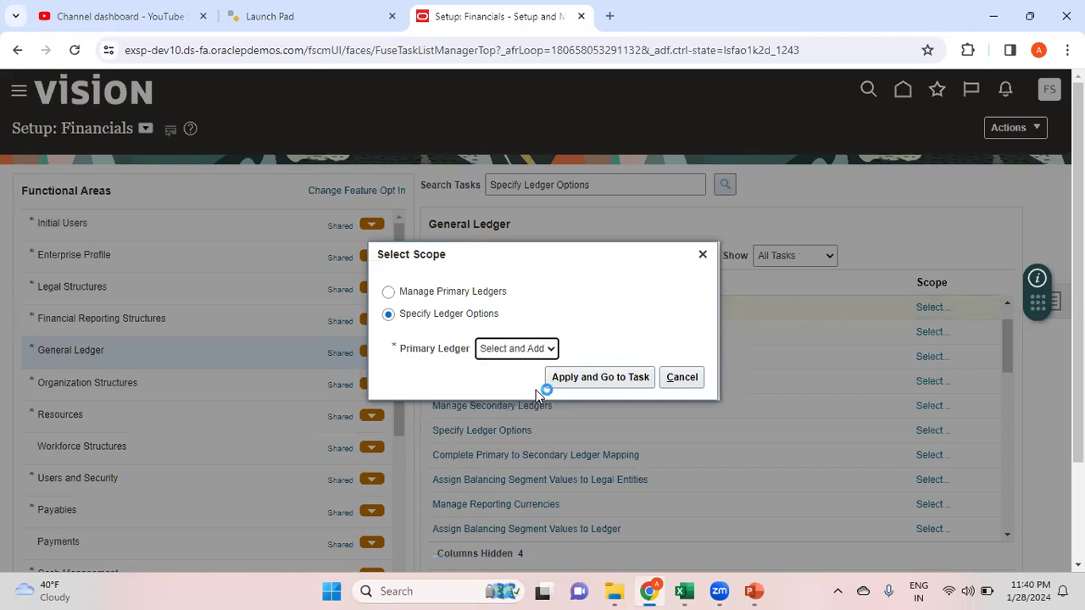
{"action": "left_click", "coordinate": [617, 380]}
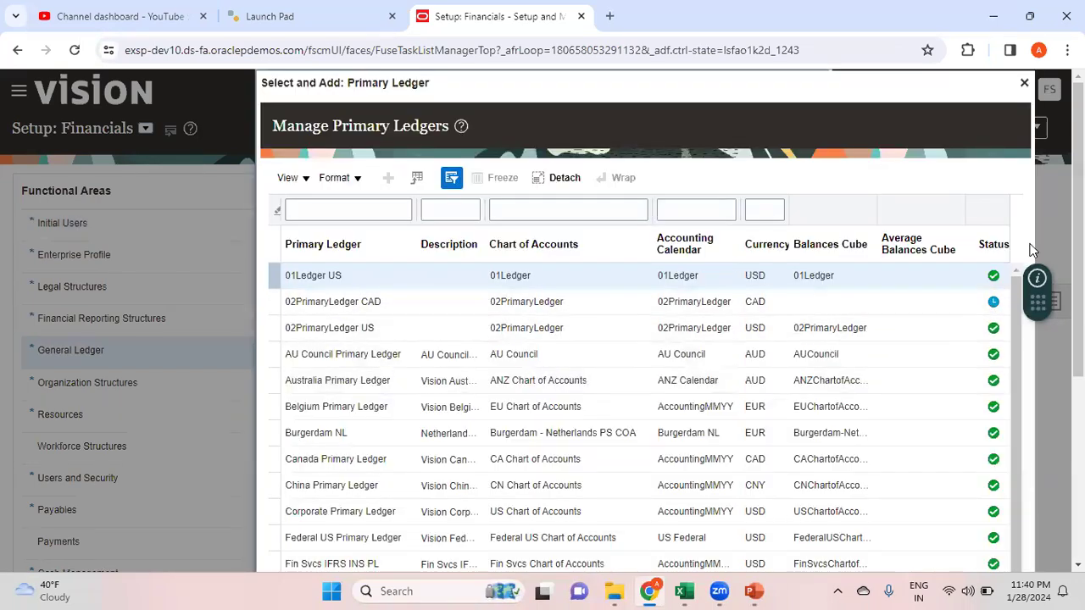
Filter the primary ledgers by "Rel", select Reliance USD Ledger as the scope, and save and close.
{"action": "left_click", "coordinate": [365, 208]}
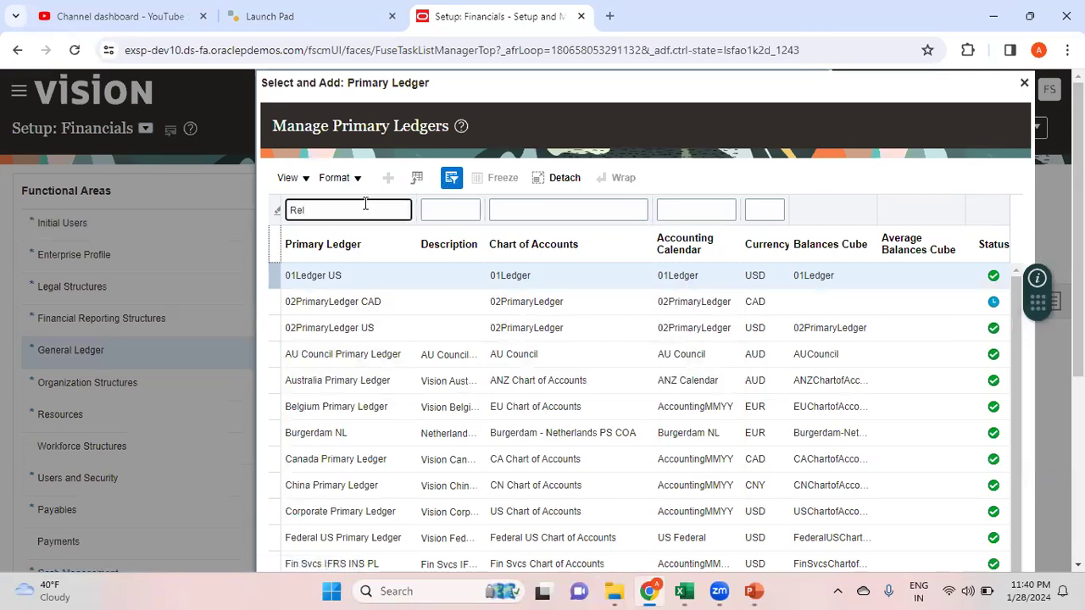
{"action": "type", "text": "Rel"}
{"action": "key", "text": "Return"}
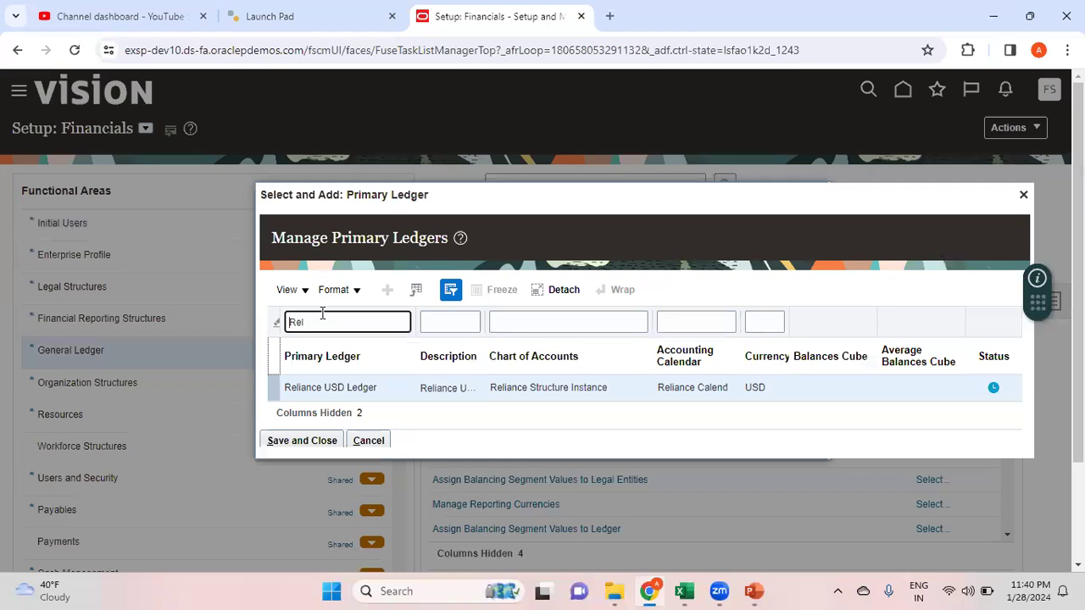
{"action": "left_click", "coordinate": [384, 396]}
{"action": "left_click", "coordinate": [314, 442]}
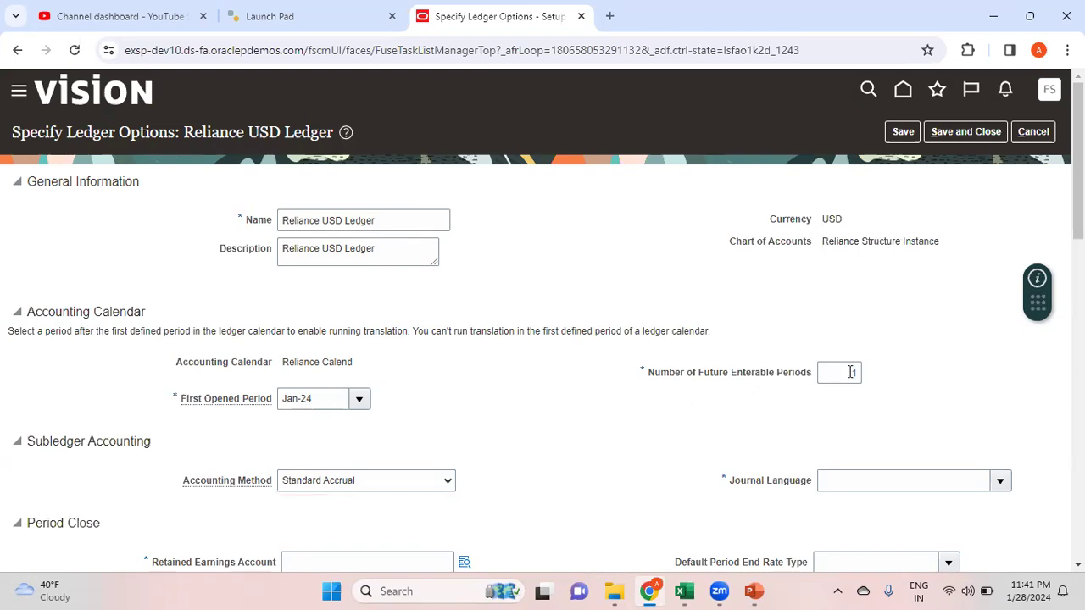
Review the ledger options for Reliance USD Ledger and set the journal language to American English.
{"action": "scroll", "coordinate": [486, 354], "scroll_direction": "down", "scroll_amount": 2}
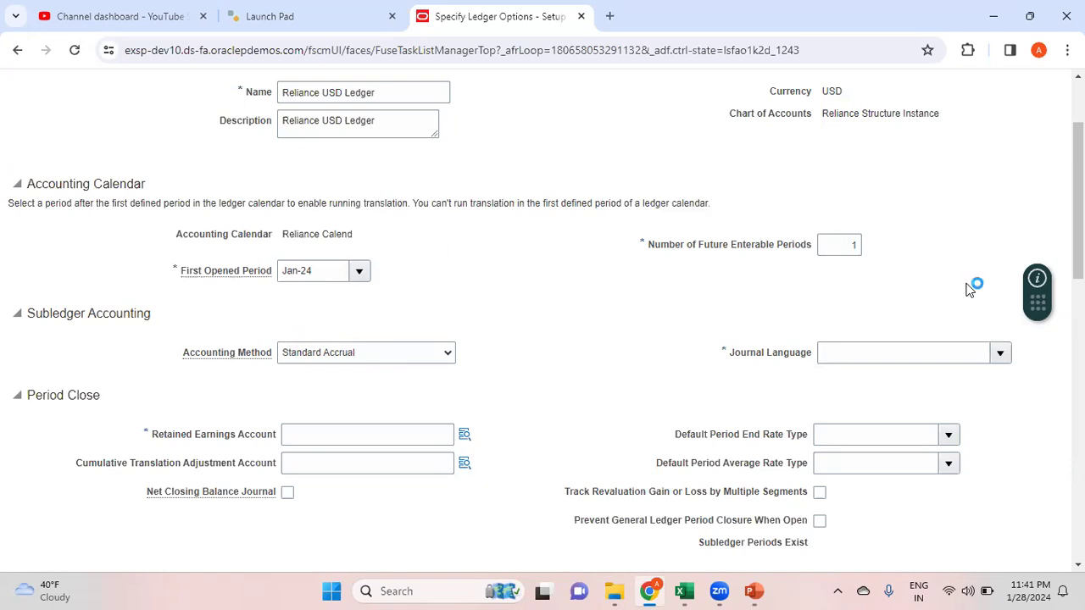
{"action": "scroll", "coordinate": [1077, 255], "scroll_direction": "down", "scroll_amount": 5}
{"action": "scroll", "coordinate": [542, 322], "scroll_direction": "down", "scroll_amount": 6}
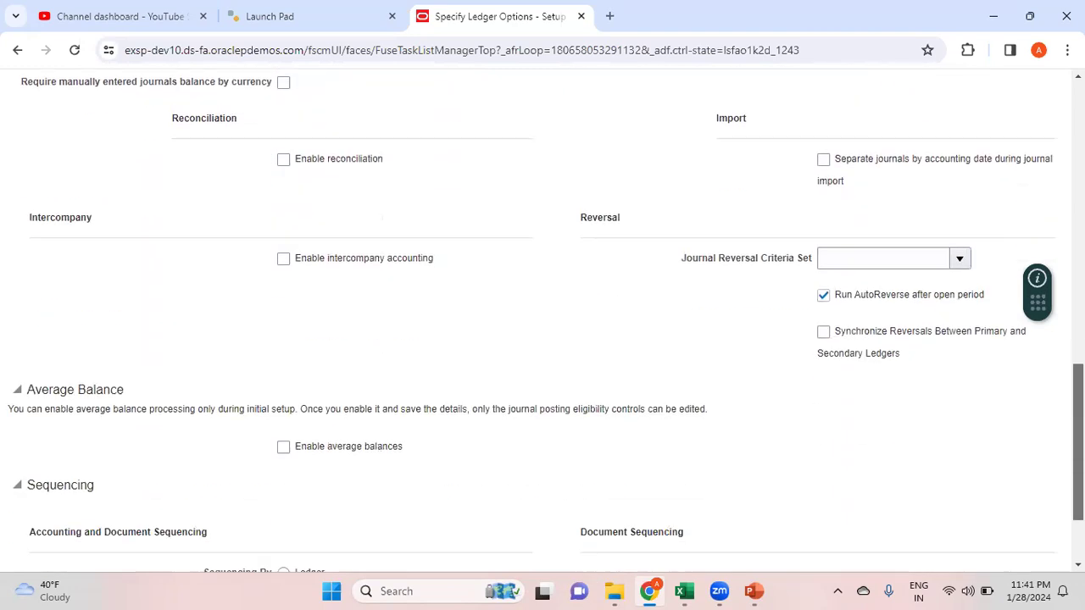
{"action": "scroll", "coordinate": [542, 322], "scroll_direction": "up", "scroll_amount": 10}
{"action": "scroll", "coordinate": [543, 322], "scroll_direction": "up", "scroll_amount": 3}
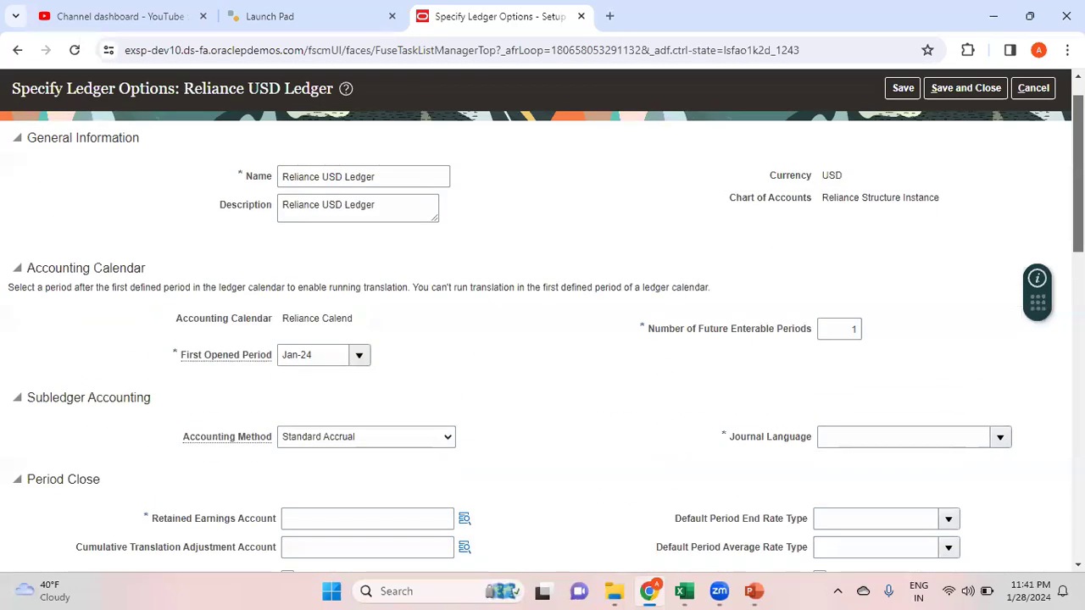
{"action": "scroll", "coordinate": [542, 322], "scroll_direction": "down", "scroll_amount": 2}
{"action": "left_click", "coordinate": [1002, 332]}
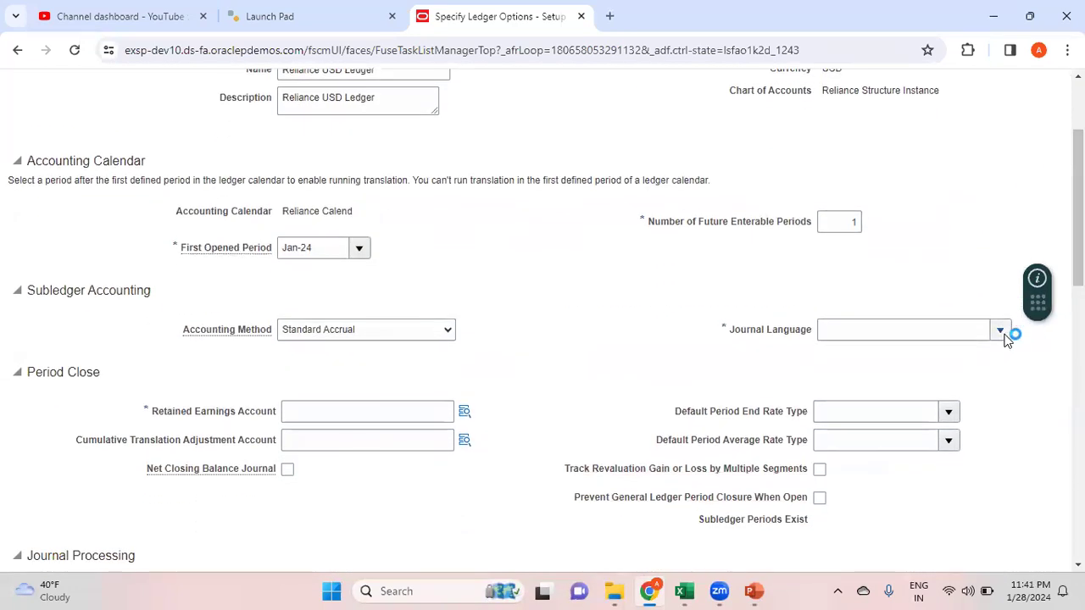
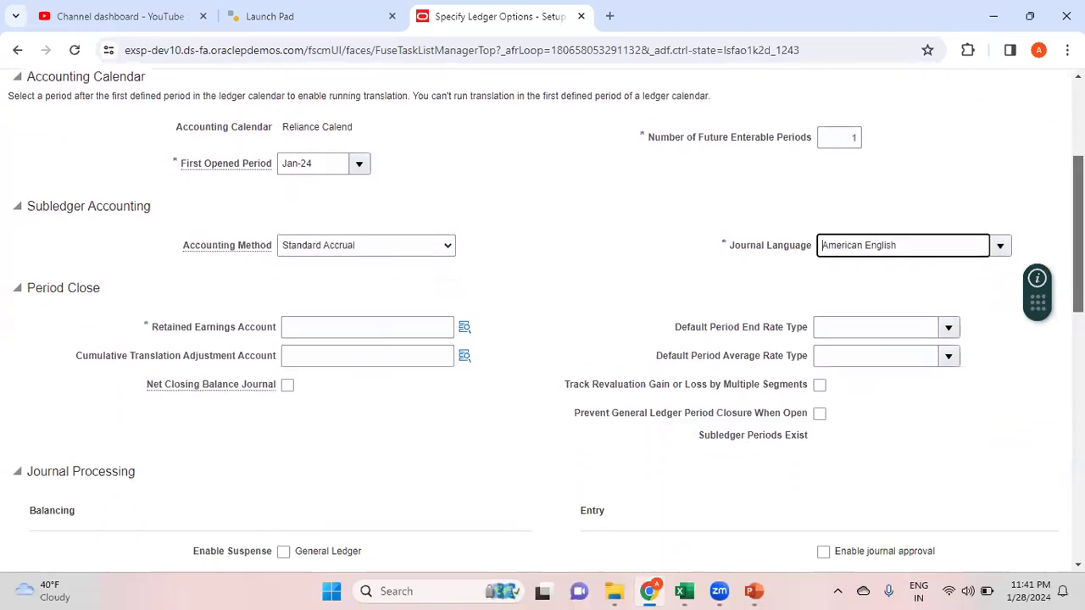
Open the Retained Earnings Account segments and check the USD ledger's company codes on the Reliance Enterprise Structure slide in PowerPoint.
{"action": "left_click", "coordinate": [465, 324]}
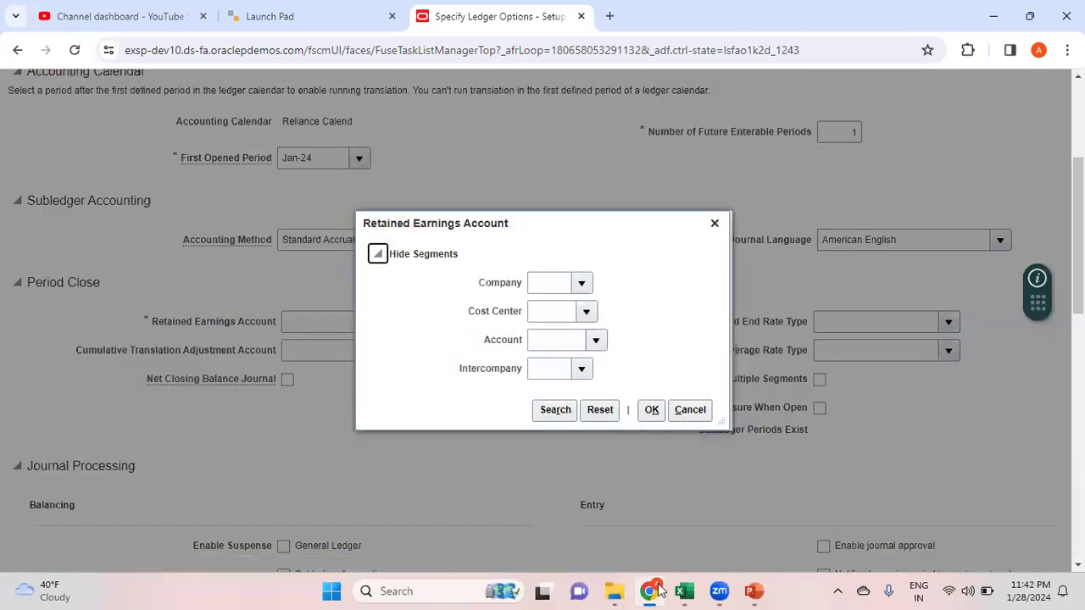
{"action": "mouse_move", "coordinate": [718, 598]}
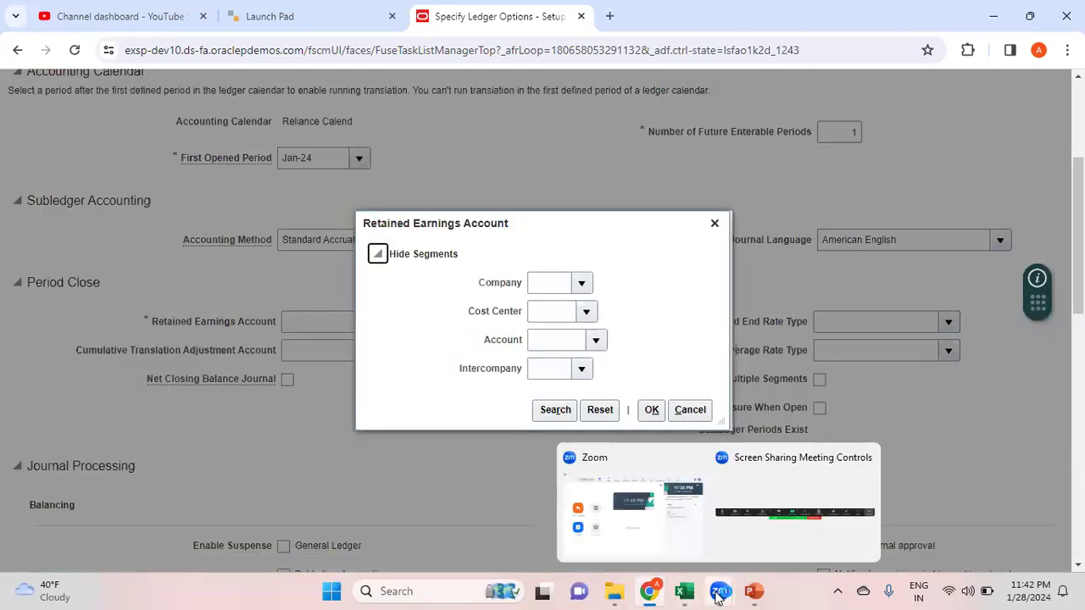
{"action": "left_click", "coordinate": [881, 519]}
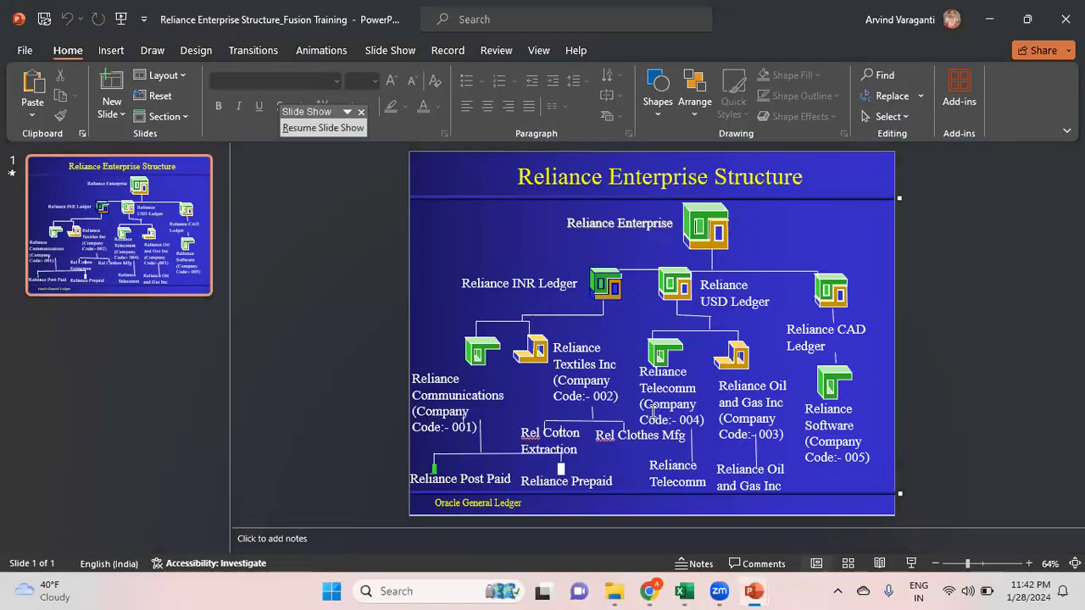
{"action": "key", "text": "alt+Tab"}
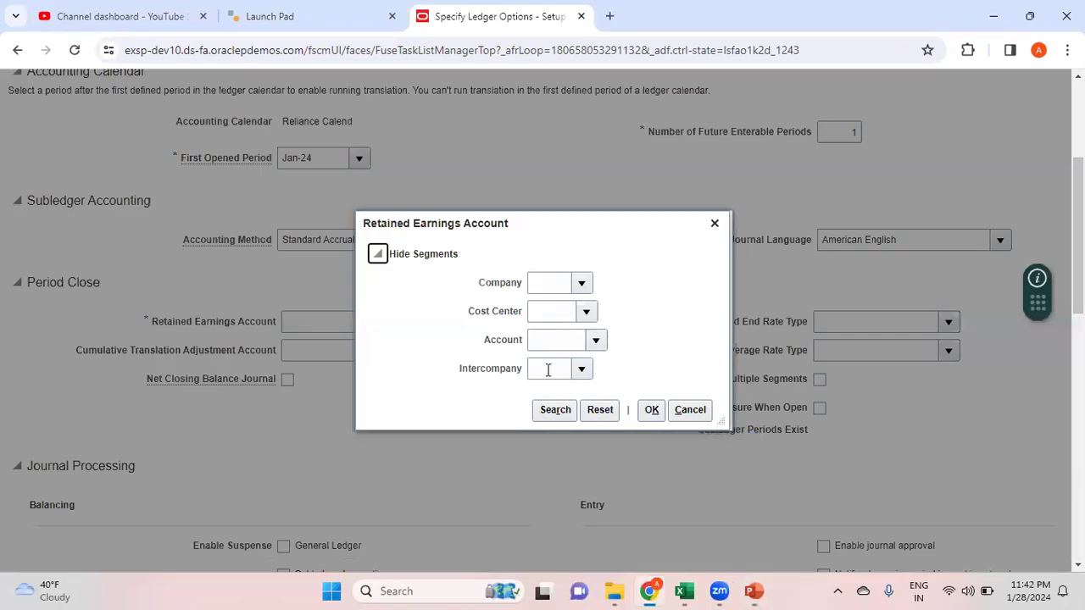
Set the retained earnings account's company to 003 Reliance Oil and Gas Inc and its cost center to 0000 Default.
{"action": "left_click", "coordinate": [582, 282]}
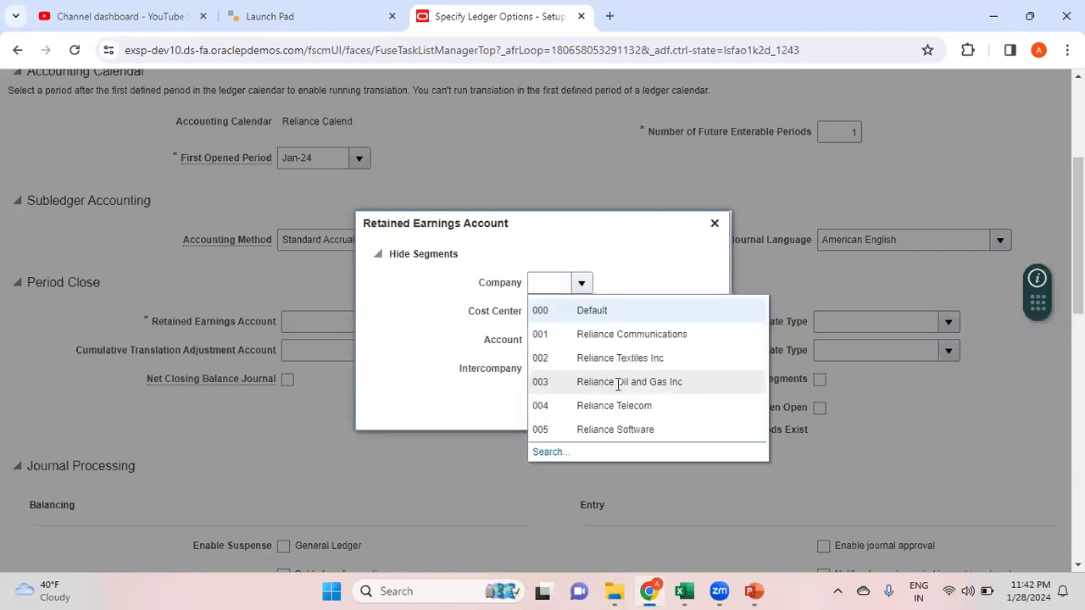
{"action": "left_click", "coordinate": [618, 383]}
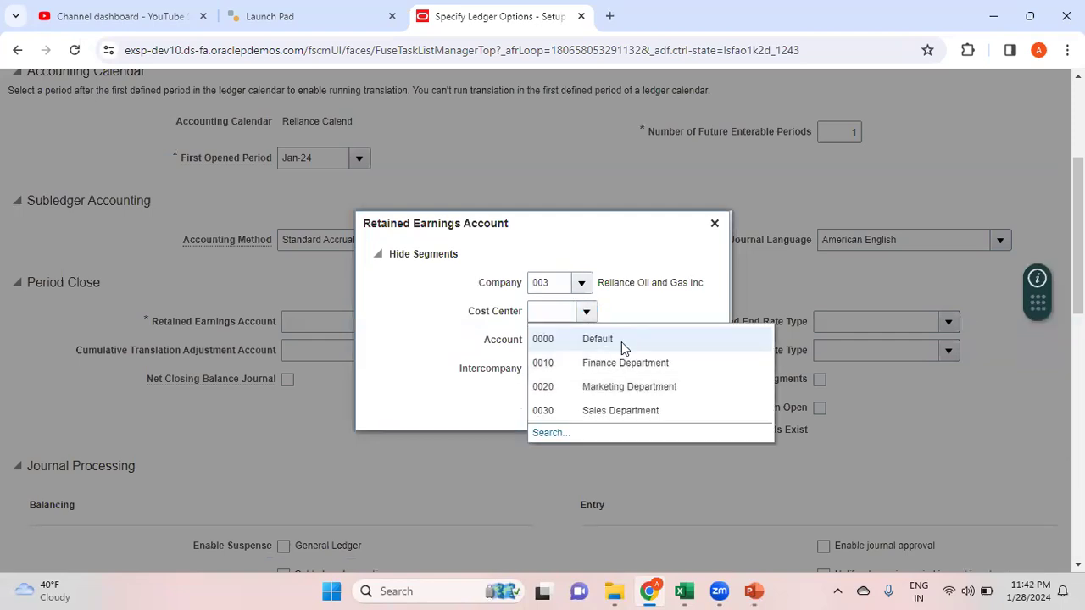
{"action": "left_click", "coordinate": [621, 340]}
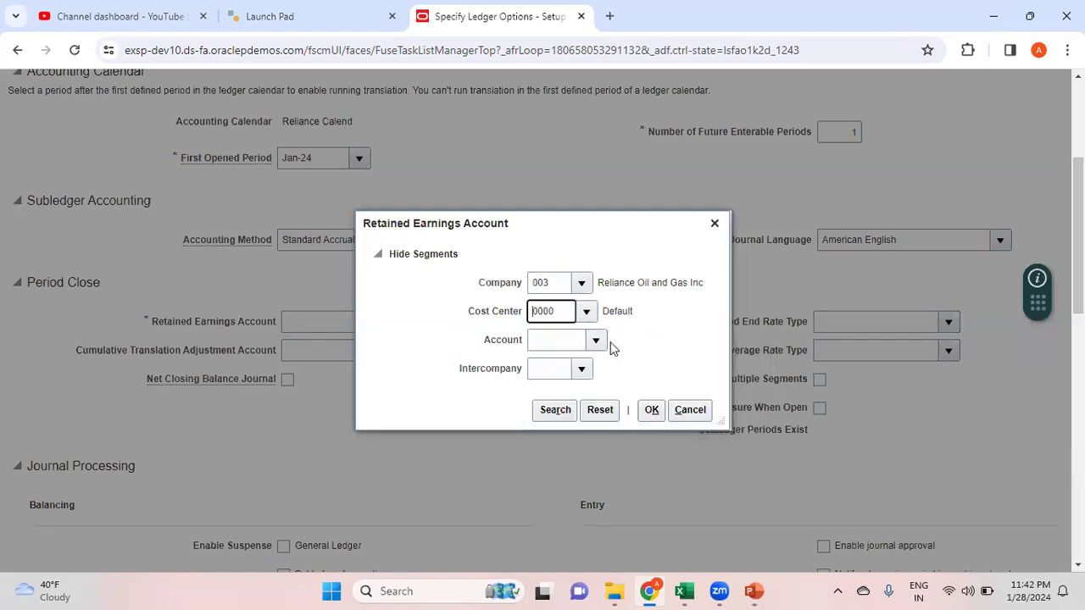
Search the account values by description "Retained" and choose 33100 Retained Earnings as the account segment.
{"action": "left_click", "coordinate": [597, 340]}
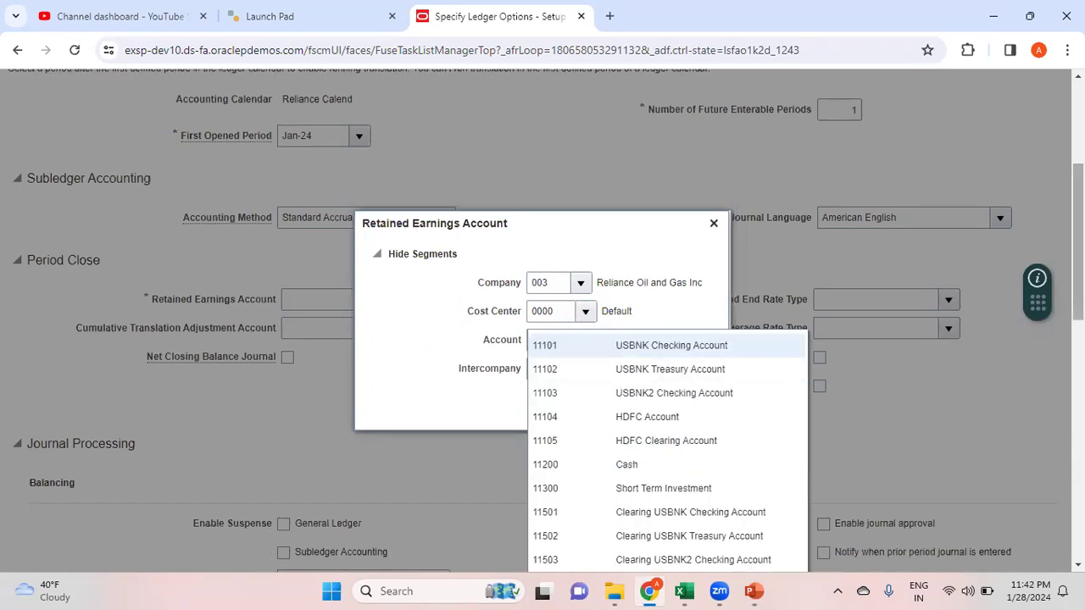
{"action": "scroll", "coordinate": [690, 443], "scroll_direction": "down", "scroll_amount": 4}
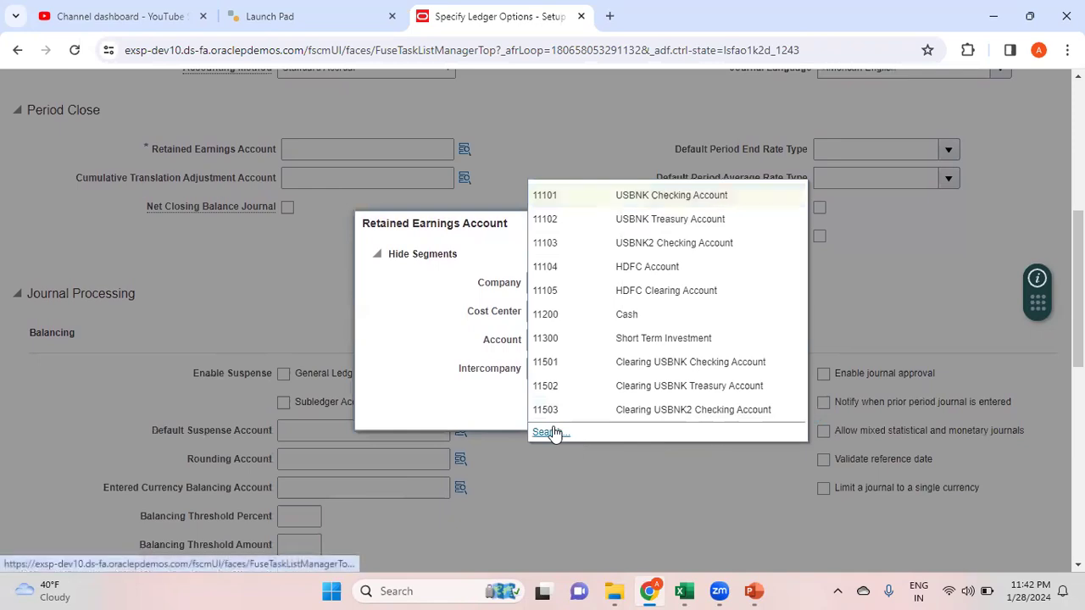
{"action": "left_click", "coordinate": [549, 432]}
{"action": "left_click", "coordinate": [511, 293]}
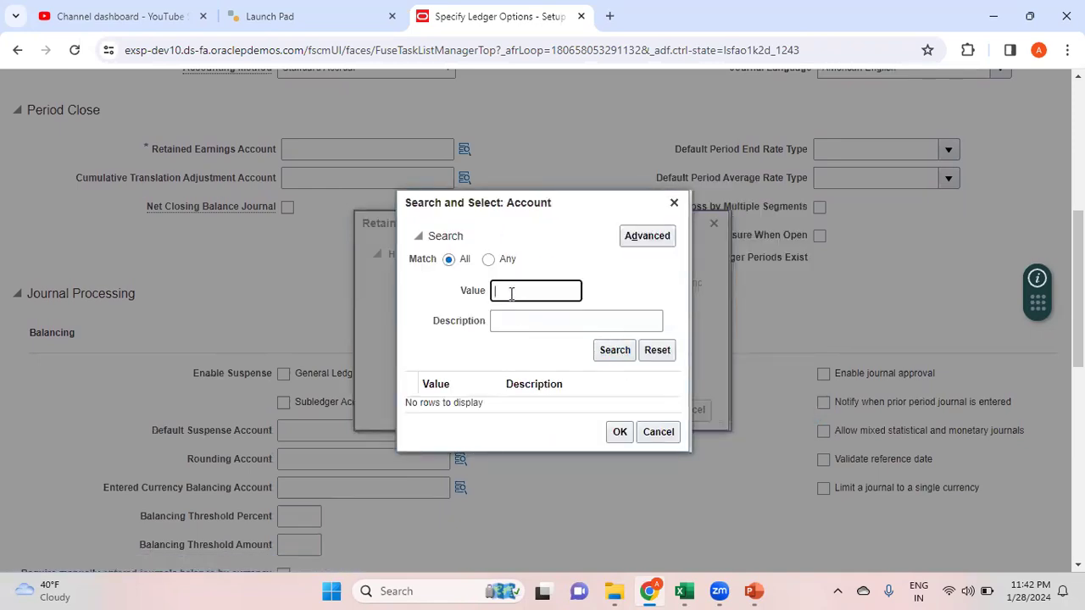
{"action": "left_click", "coordinate": [511, 322]}
{"action": "type", "text": "Retained"}
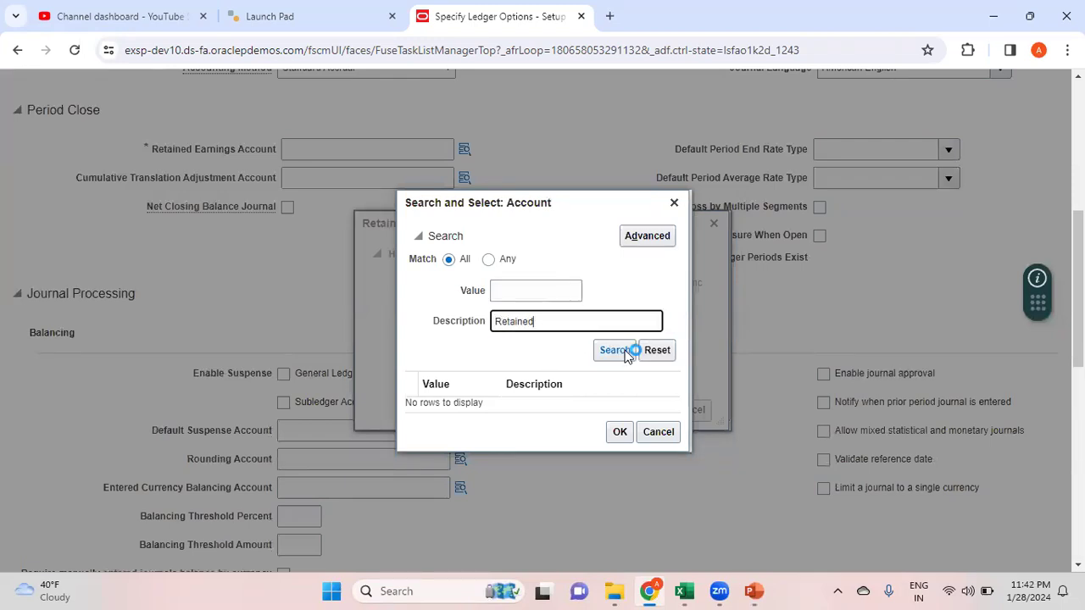
{"action": "left_click", "coordinate": [622, 352]}
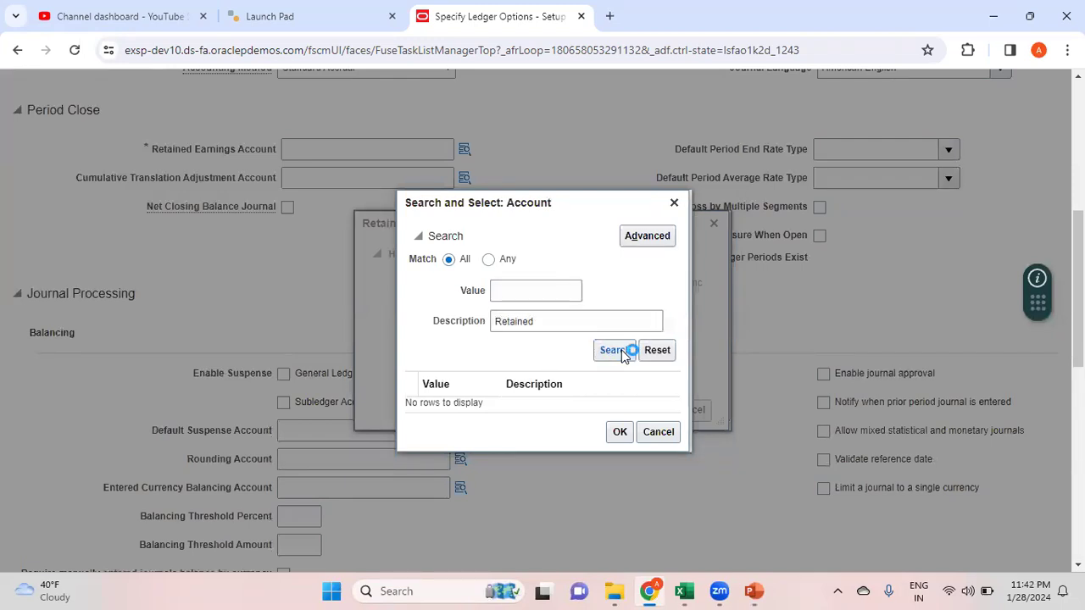
{"action": "left_click", "coordinate": [589, 415]}
{"action": "left_click", "coordinate": [619, 449]}
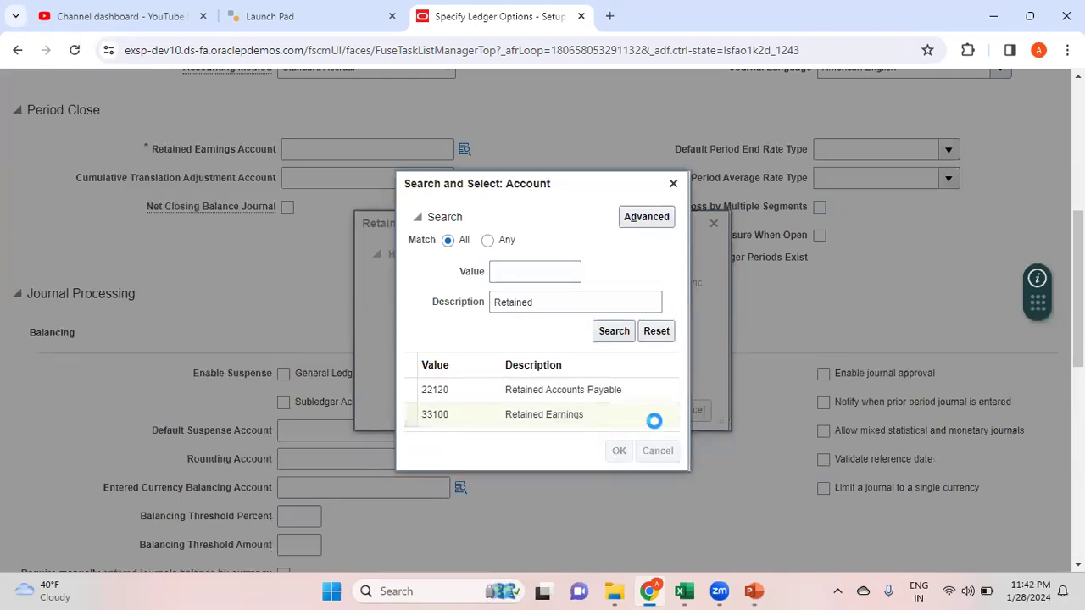
Set the retained earnings account's intercompany segment to 000 Default and accept the account combination.
{"action": "left_click", "coordinate": [581, 369]}
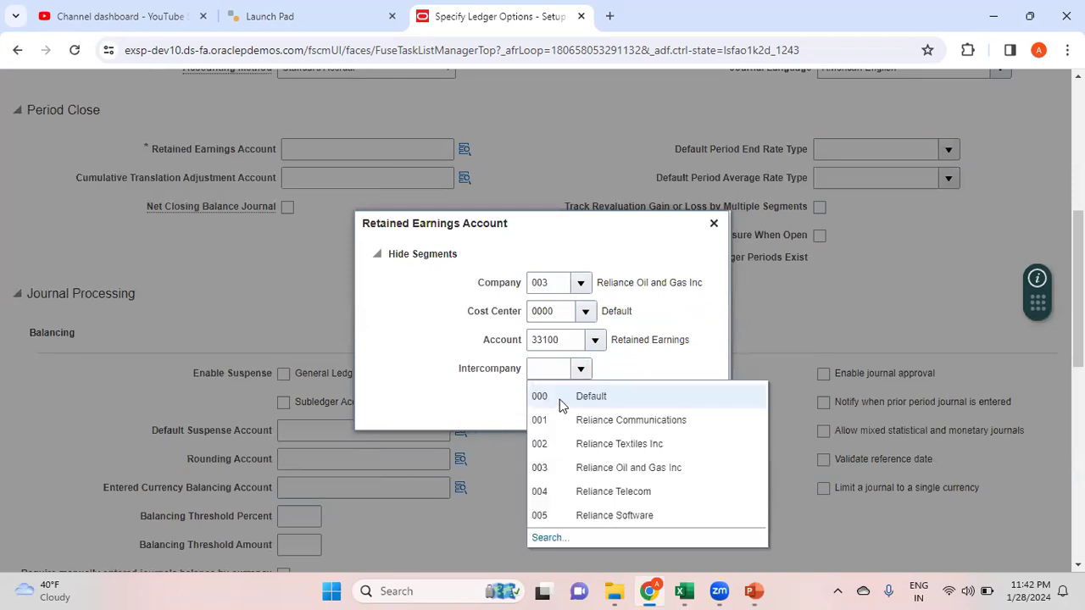
{"action": "left_click", "coordinate": [559, 399]}
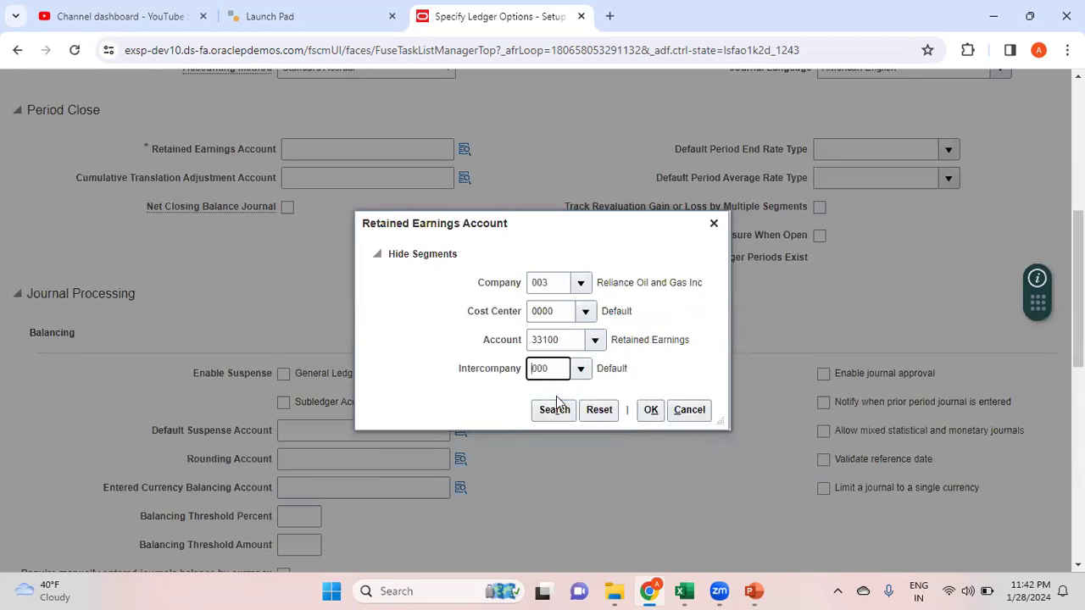
{"action": "left_click", "coordinate": [649, 411]}
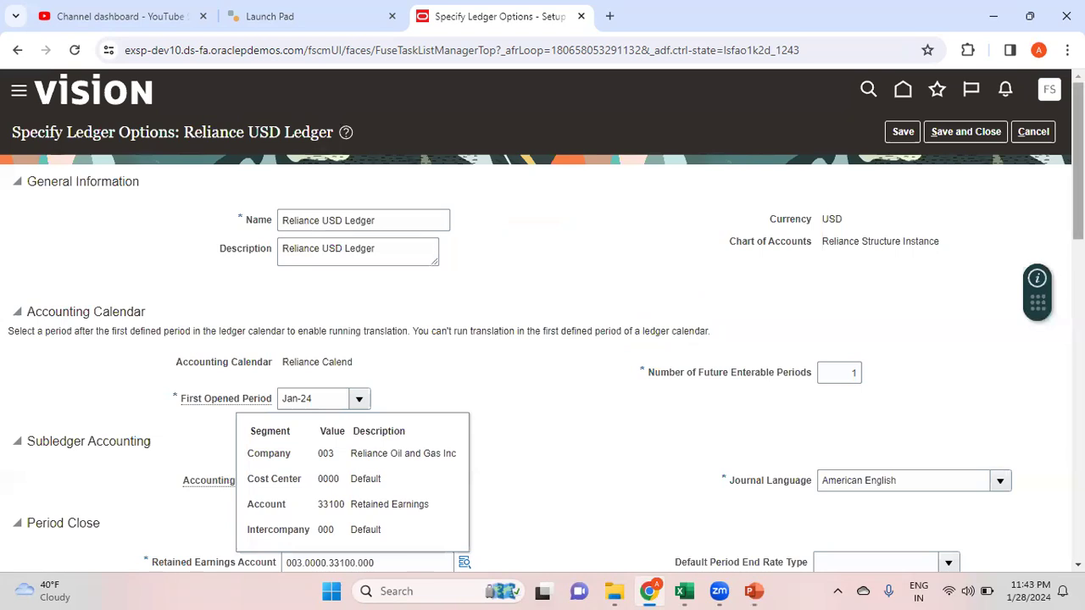
{"action": "scroll", "coordinate": [484, 339], "scroll_direction": "down", "scroll_amount": 3}
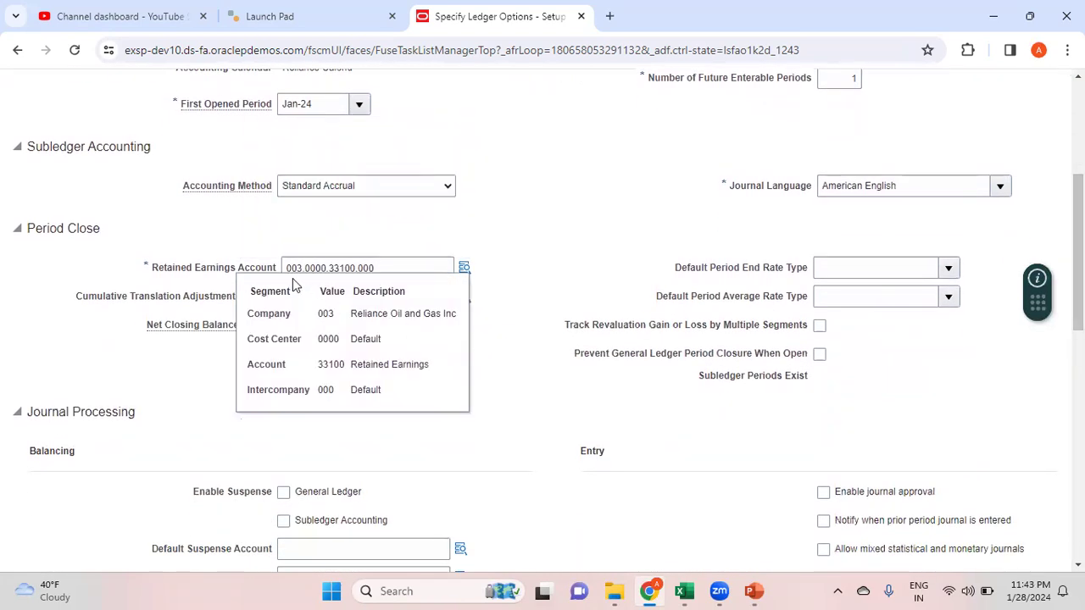
{"action": "left_click", "coordinate": [518, 357]}
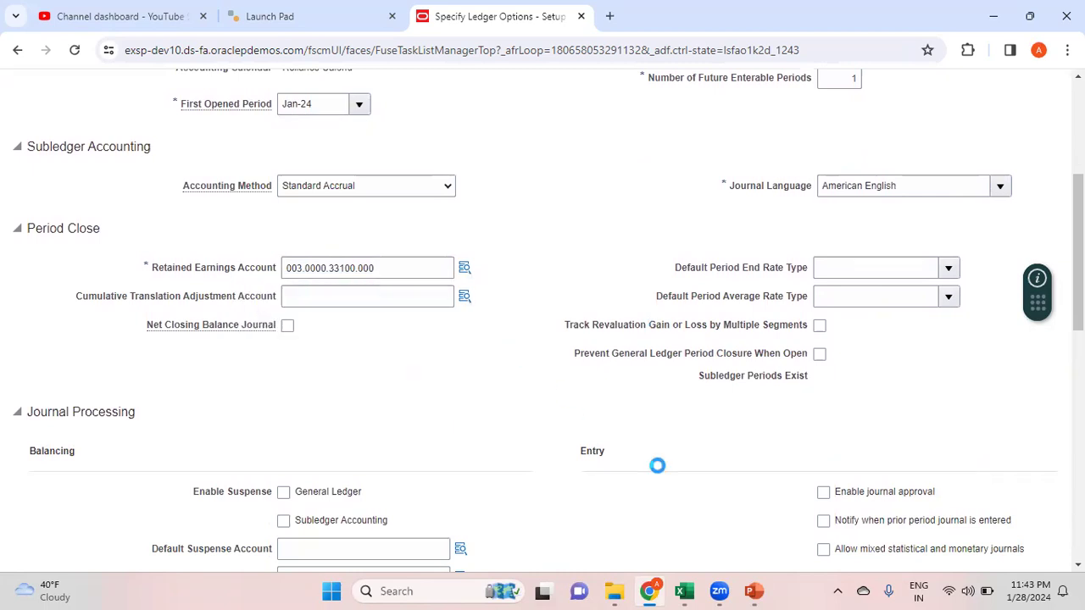
Check the retained earnings account's company against the USD ledger's company codes on the Reliance Enterprise Structure slide in PowerPoint.
{"action": "mouse_move", "coordinate": [751, 590]}
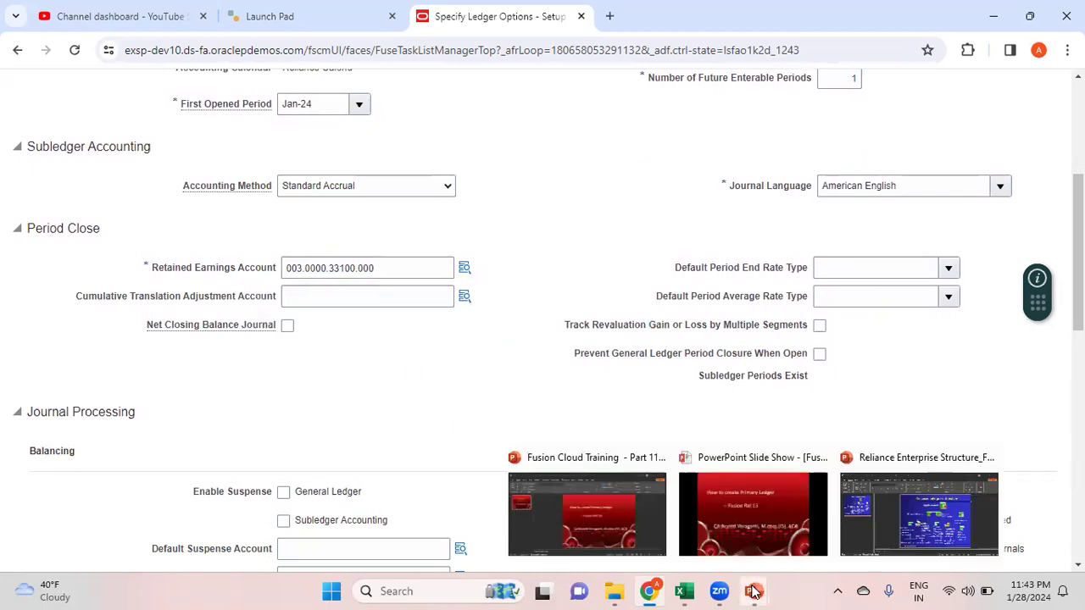
{"action": "left_click", "coordinate": [923, 529]}
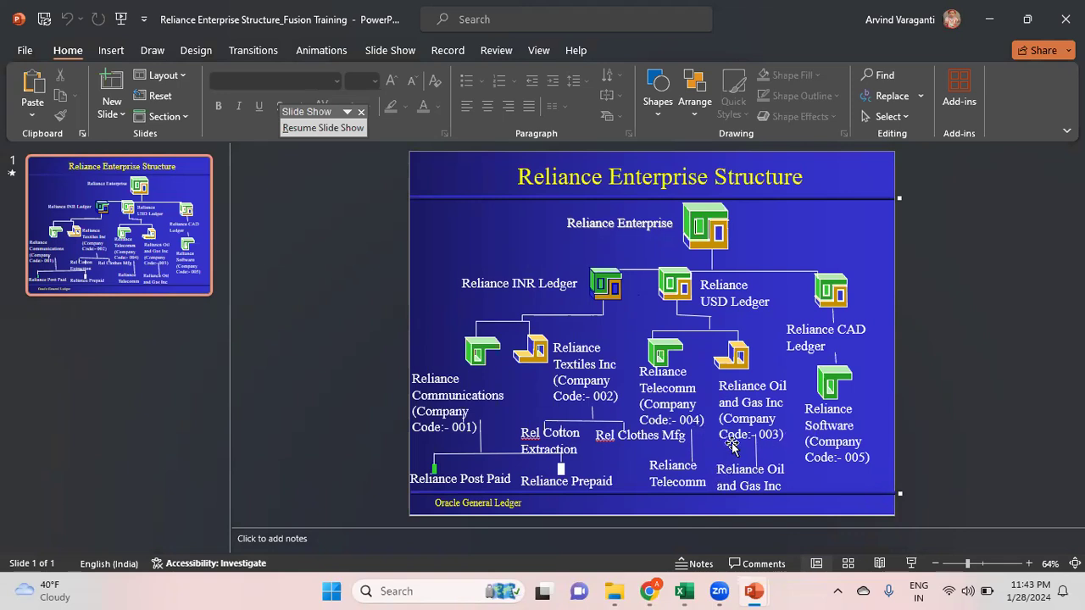
{"action": "key", "text": "alt+Tab"}
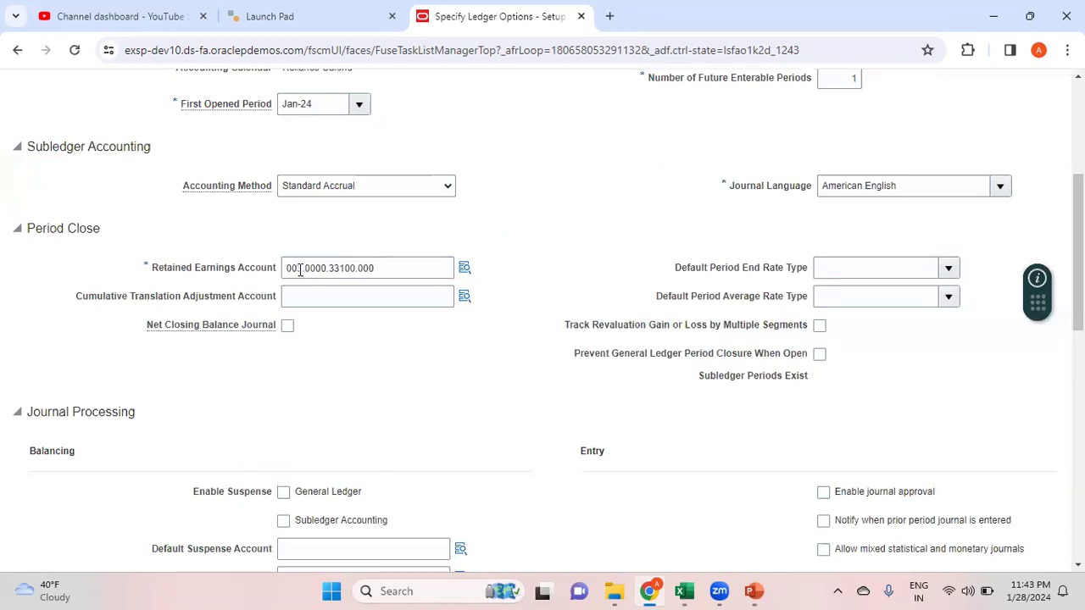
{"action": "key", "text": "alt+Tab"}
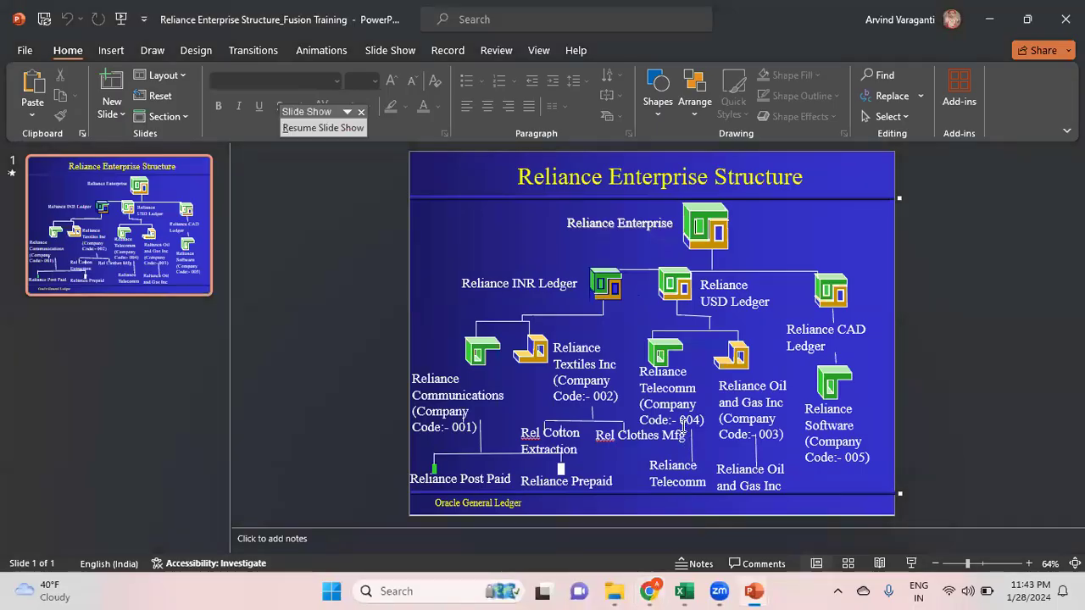
{"action": "key", "text": "alt+Tab"}
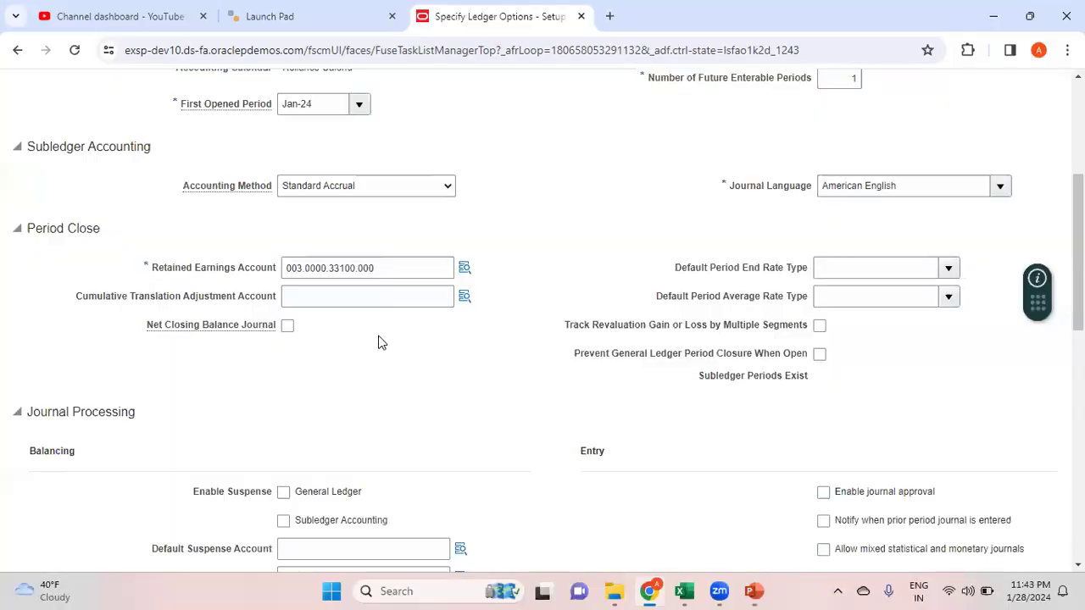
Set the Cumulative Translation Adjustment Account's company to 003 Reliance Oil and Gas Inc, cost center to 0000 Default and intercompany to 000 Default.
{"action": "left_click", "coordinate": [463, 297]}
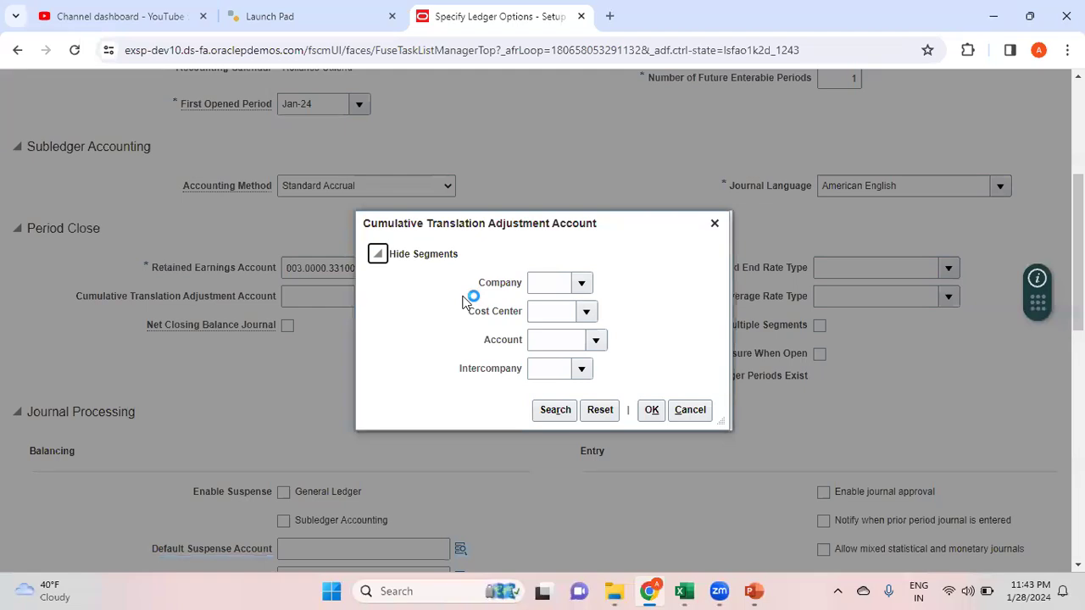
{"action": "left_click", "coordinate": [583, 283]}
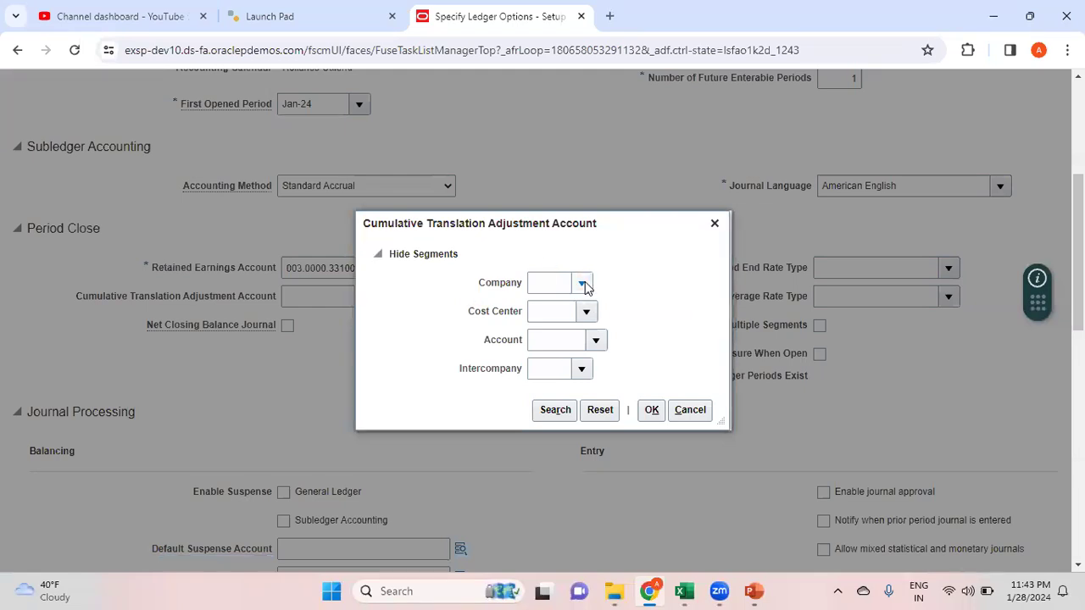
{"action": "left_click", "coordinate": [639, 310]}
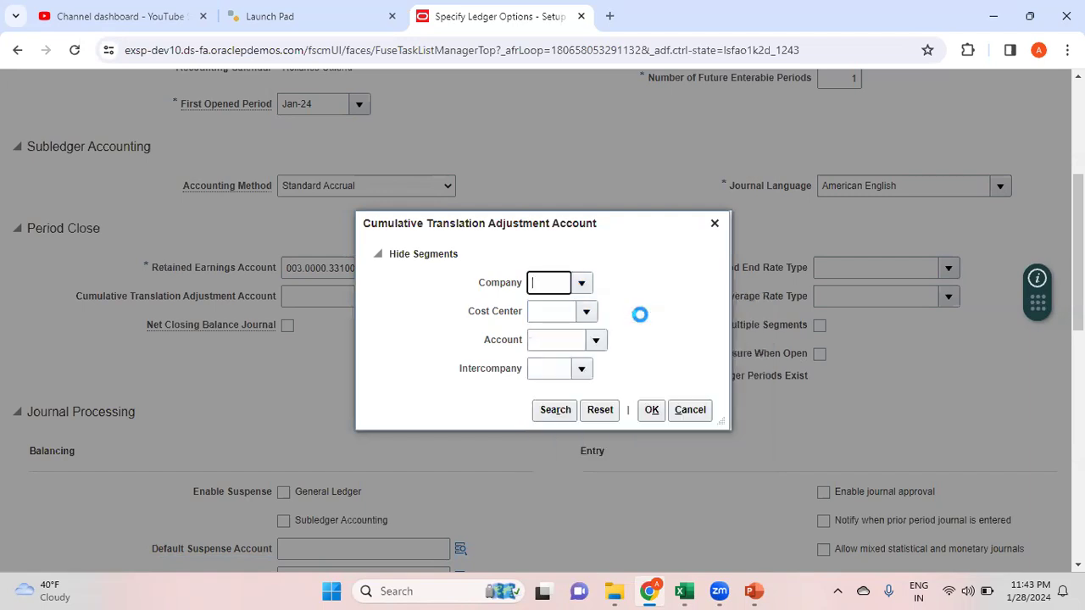
{"action": "left_click", "coordinate": [587, 311]}
{"action": "left_click", "coordinate": [629, 341]}
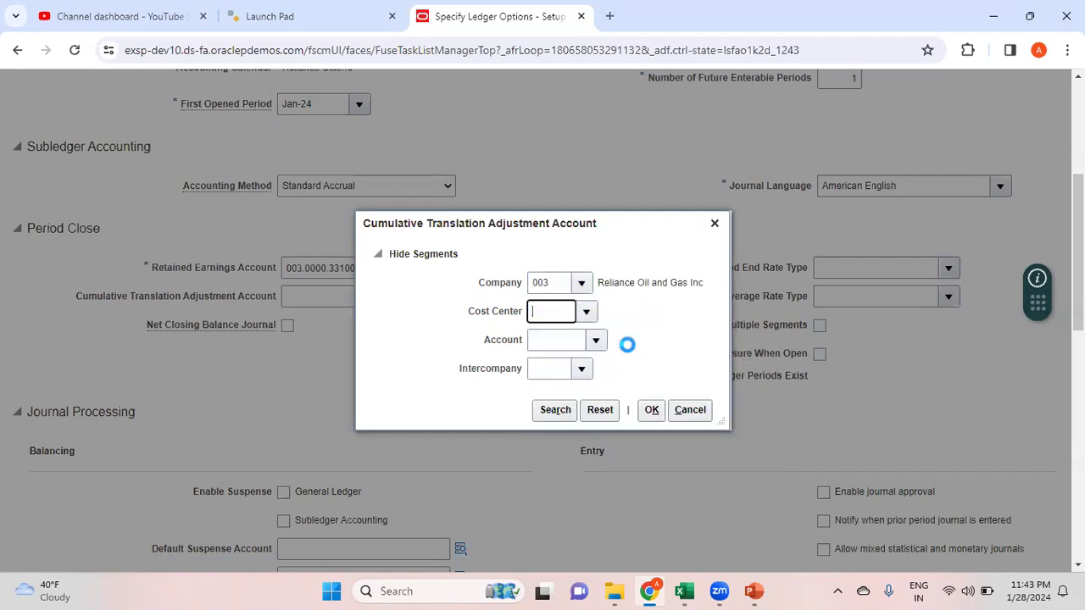
{"action": "left_click", "coordinate": [581, 370]}
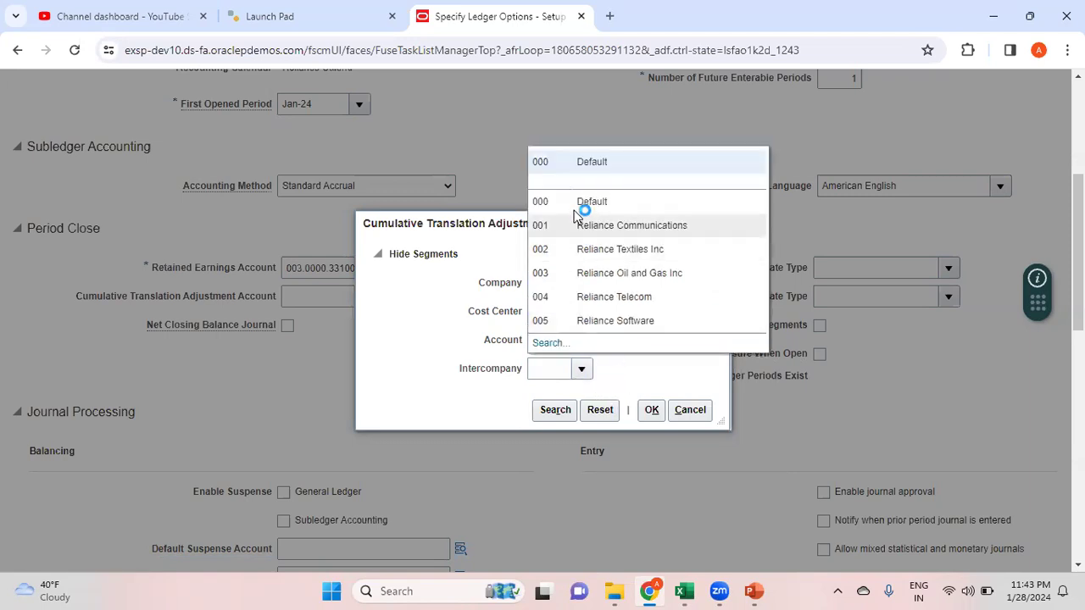
{"action": "left_click", "coordinate": [619, 170]}
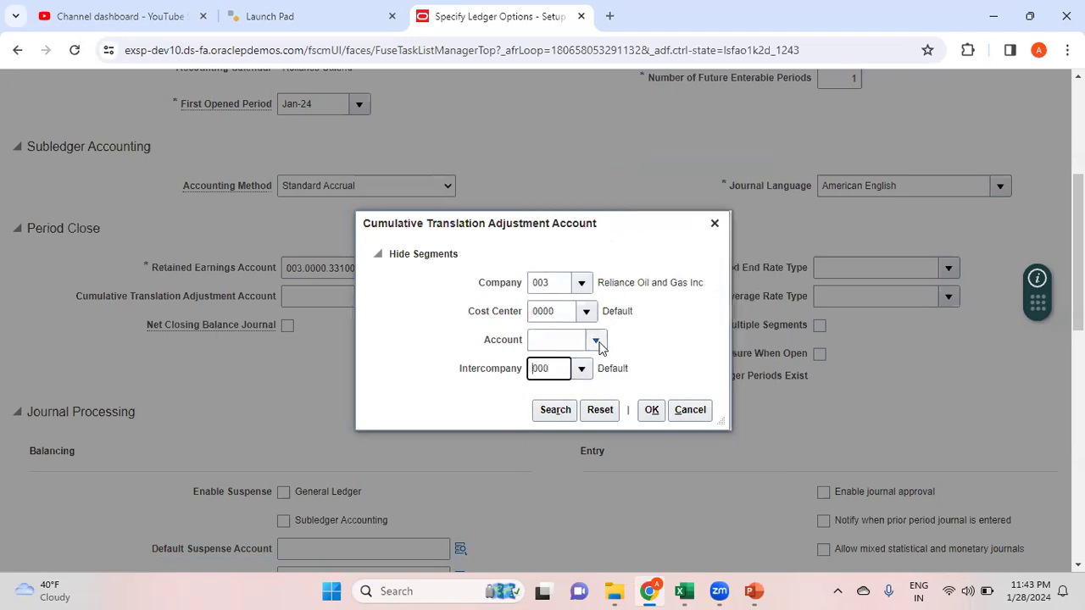
Search the account values by description "cumulative", choose 35000 Cumulative Translation Adjustment as the account segment and accept the combination.
{"action": "left_click", "coordinate": [519, 441]}
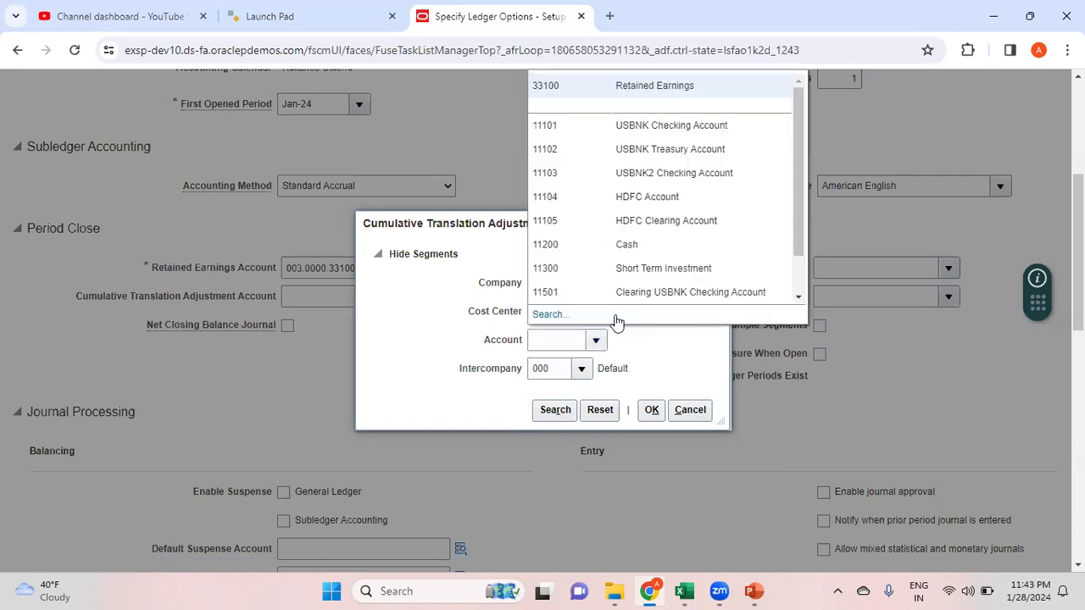
{"action": "left_click", "coordinate": [550, 314]}
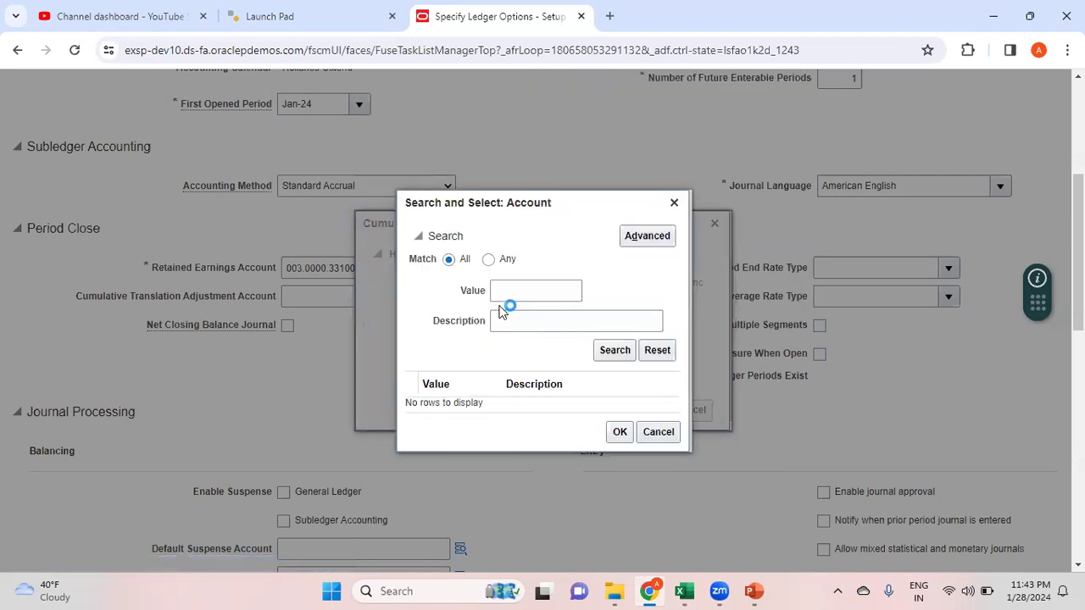
{"action": "left_click", "coordinate": [496, 321]}
{"action": "type", "text": "cumultaive"}
{"action": "key", "text": "BackSpace"}
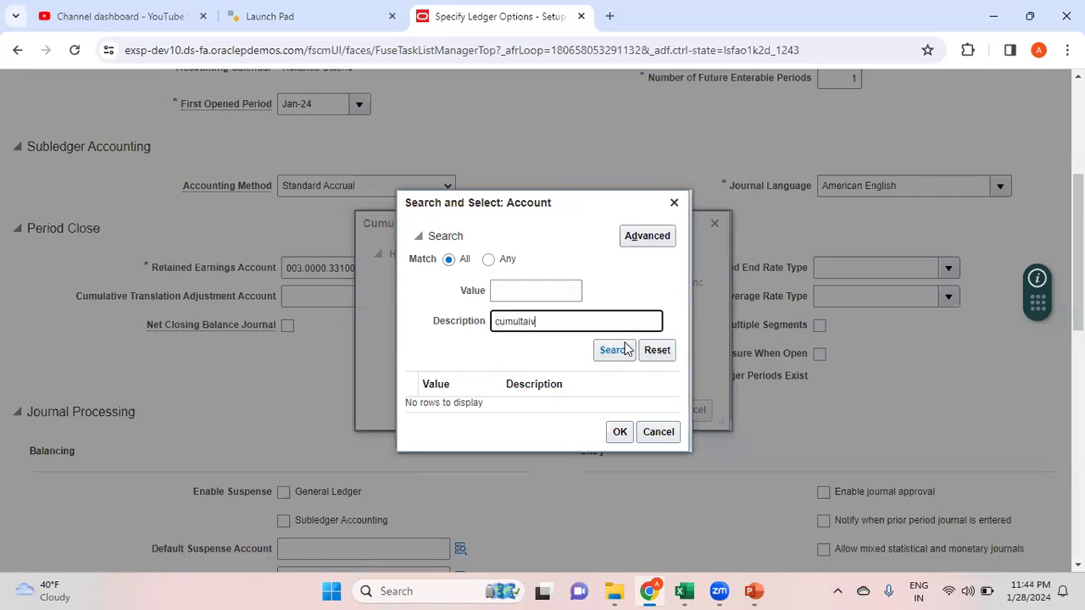
{"action": "left_click", "coordinate": [625, 349]}
{"action": "type", "text": "tive"}
{"action": "left_click", "coordinate": [616, 348]}
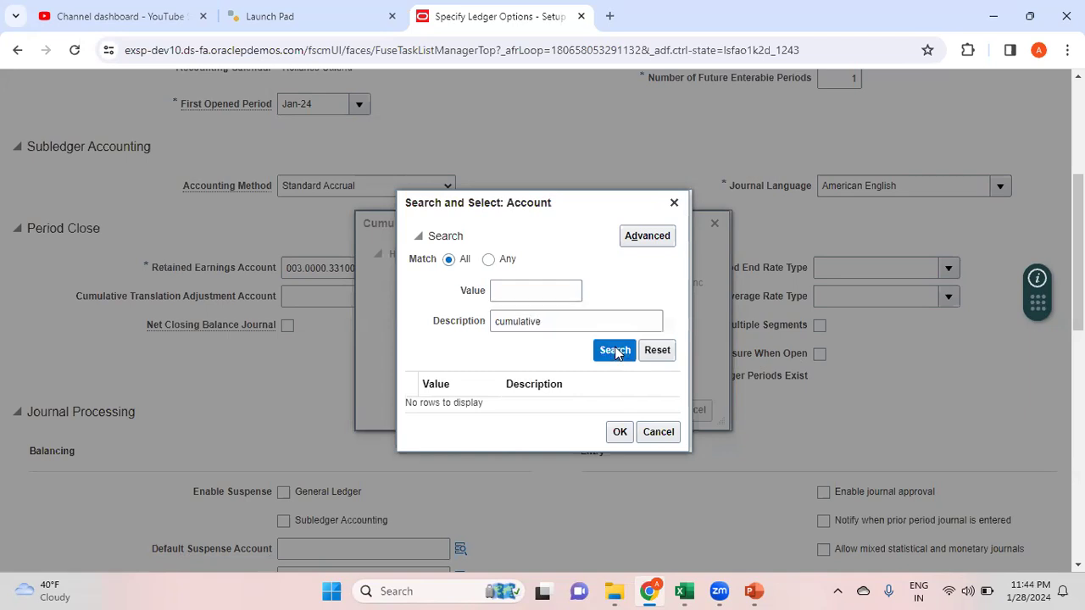
{"action": "left_click", "coordinate": [617, 438]}
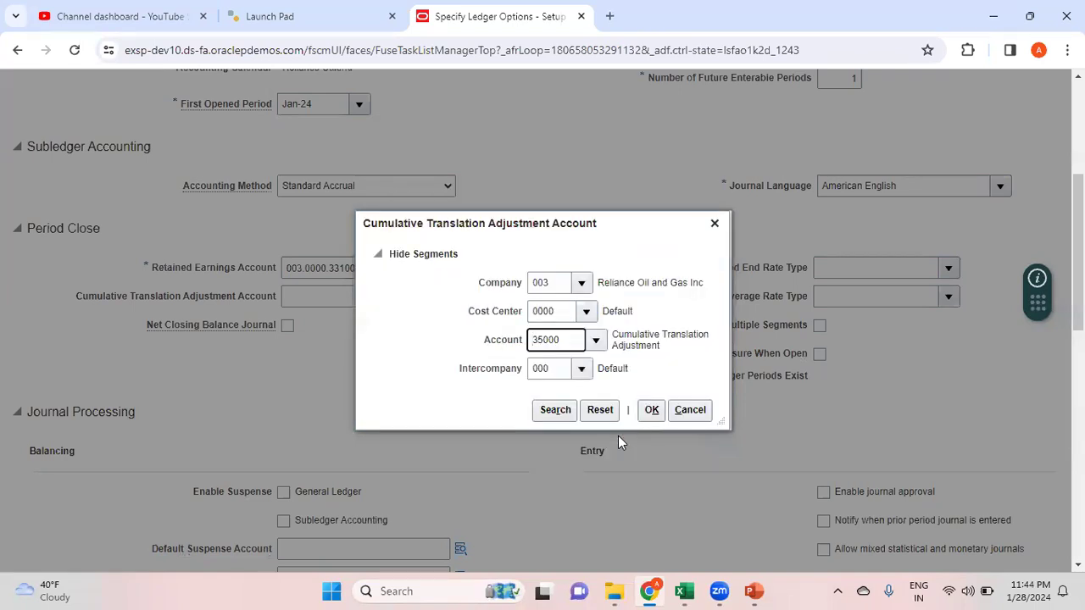
{"action": "key", "text": "XF86MonBrightnessDown"}
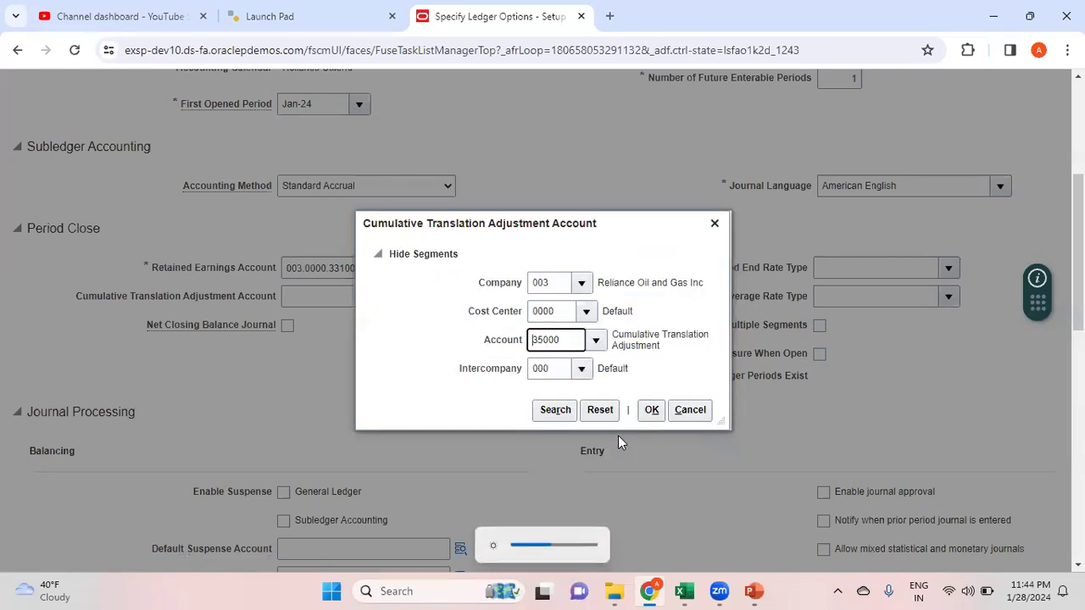
{"action": "left_click", "coordinate": [651, 410]}
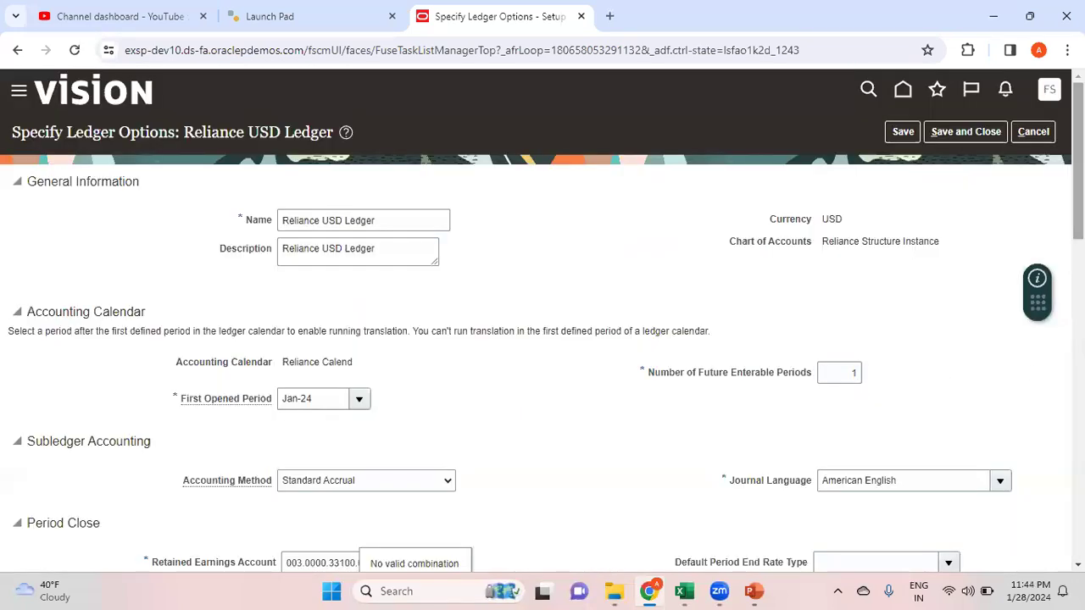
Set the Default Period End Rate Type to Spot and the Default Period Average Rate Type to PeriodAverage.
{"action": "scroll", "coordinate": [956, 377], "scroll_direction": "down", "scroll_amount": 4}
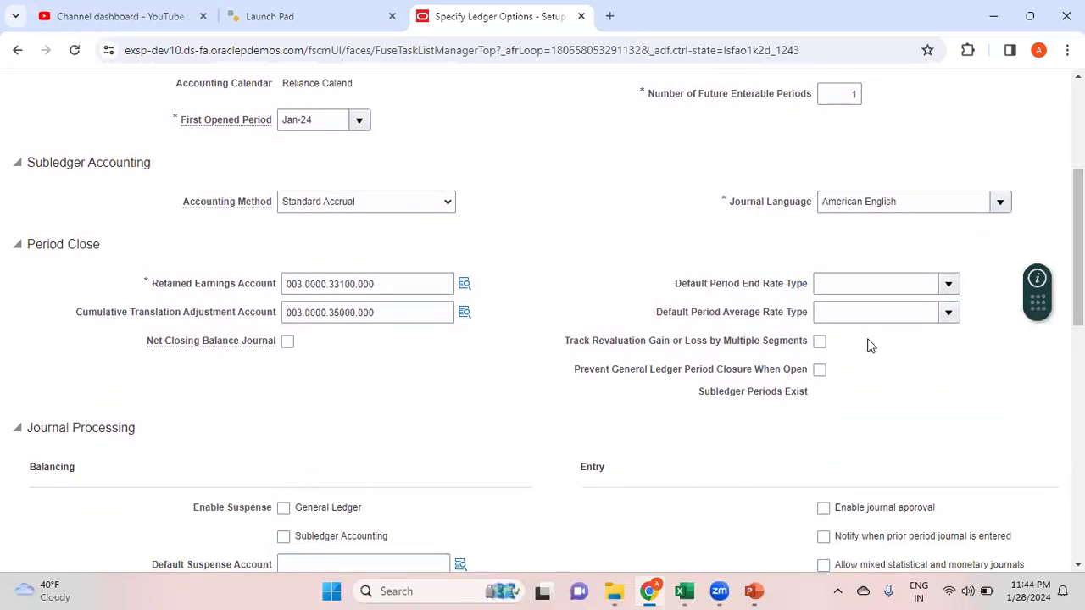
{"action": "left_click", "coordinate": [950, 284]}
{"action": "left_click", "coordinate": [950, 285]}
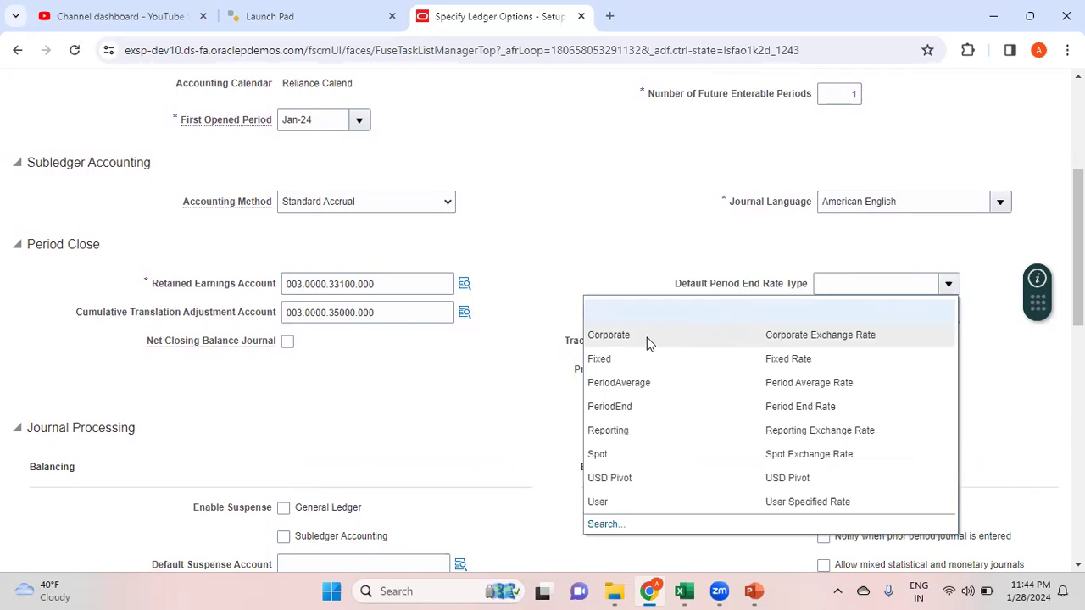
{"action": "left_click", "coordinate": [670, 459]}
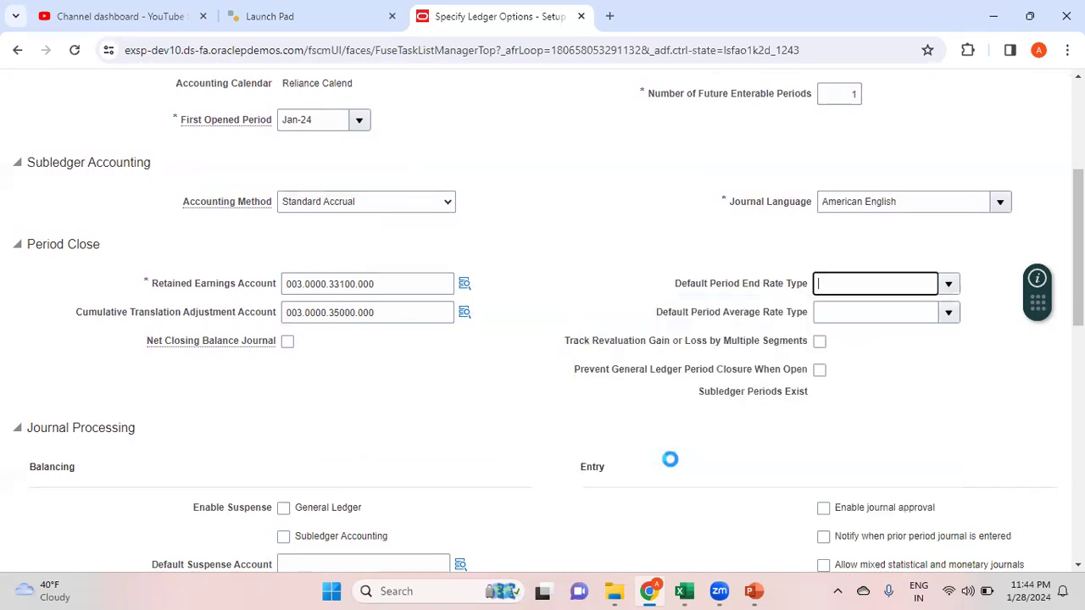
{"action": "left_click", "coordinate": [949, 312]}
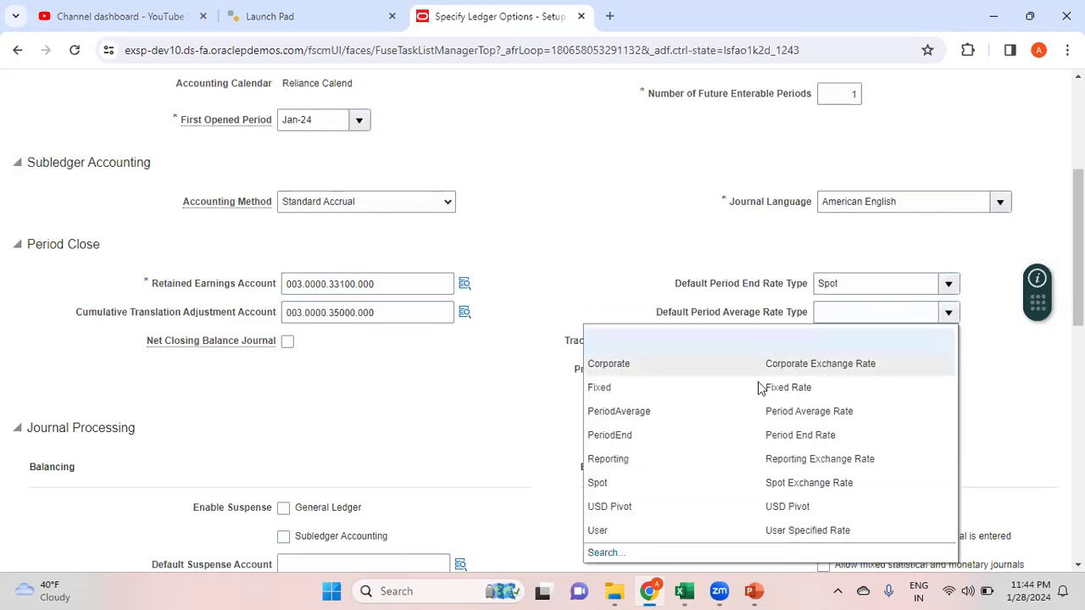
{"action": "left_click", "coordinate": [682, 412]}
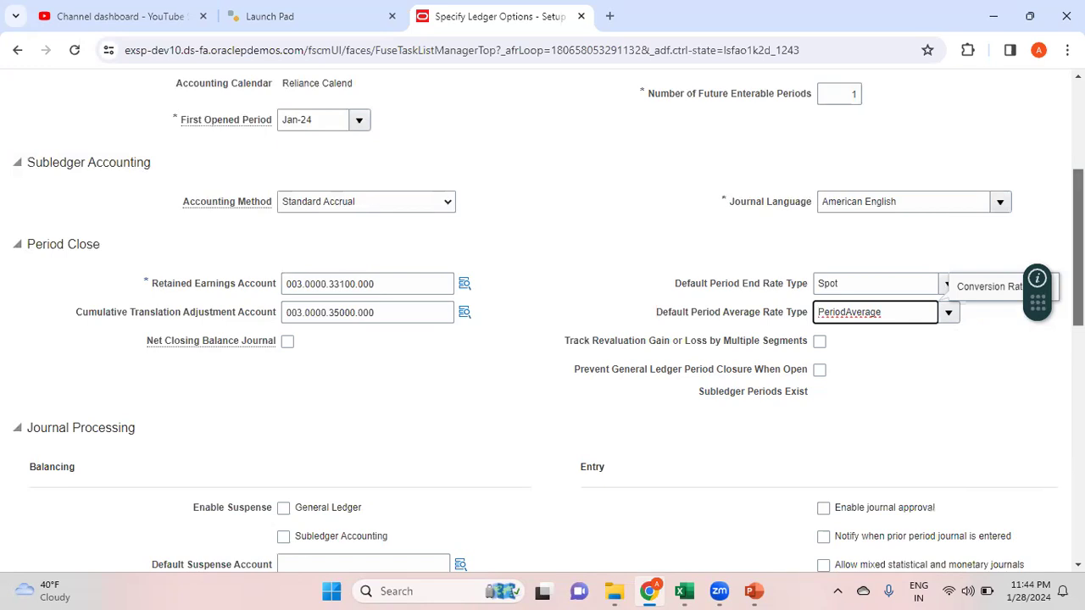
Enable intercompany accounting in the ledger's Journal Processing options.
{"action": "scroll", "coordinate": [543, 321], "scroll_direction": "down", "scroll_amount": 3}
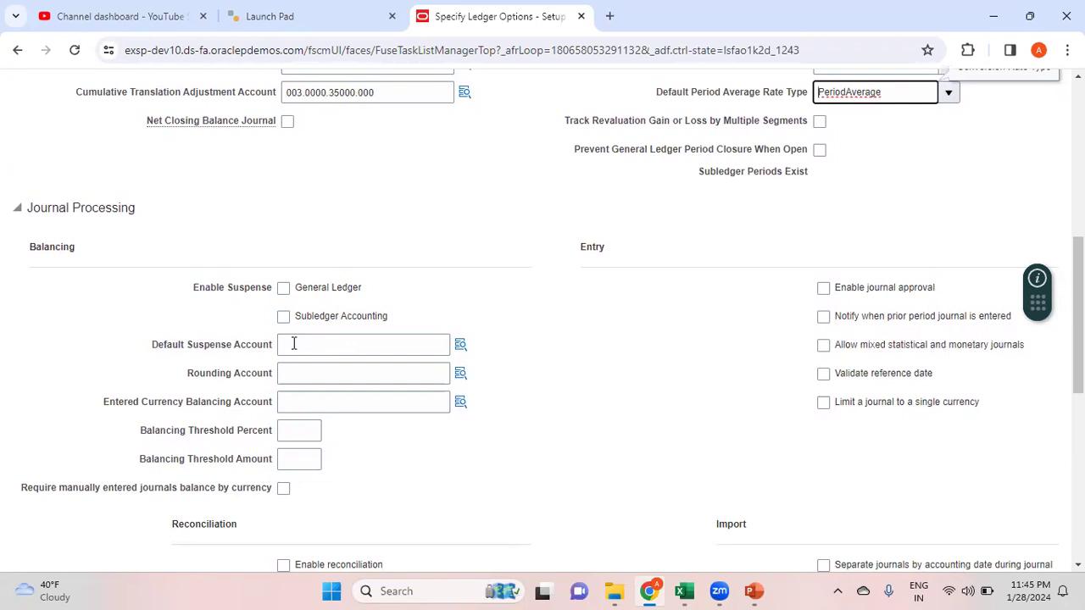
{"action": "left_click", "coordinate": [300, 376]}
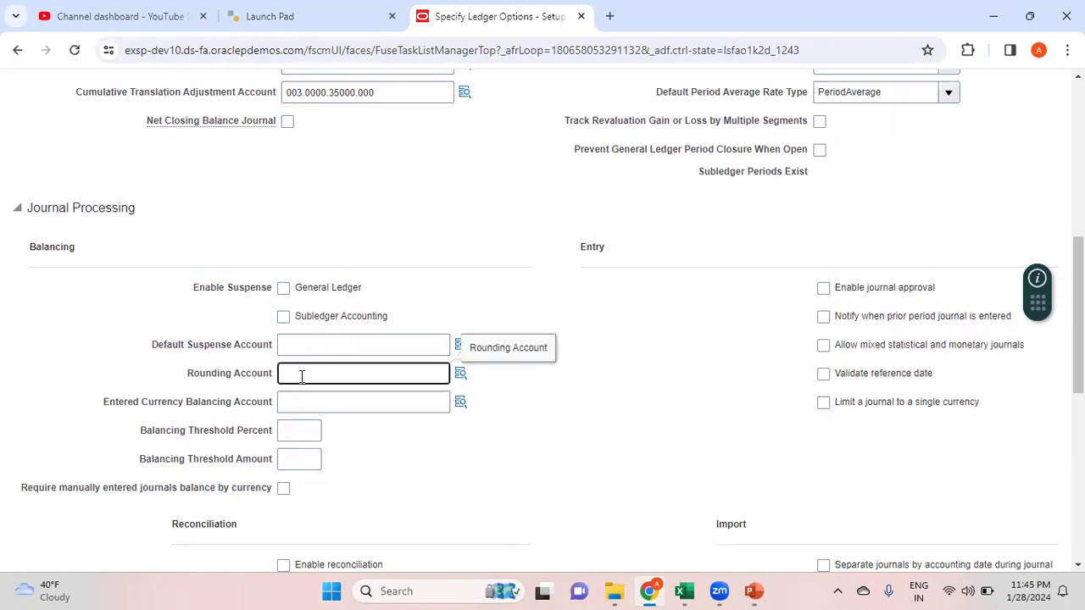
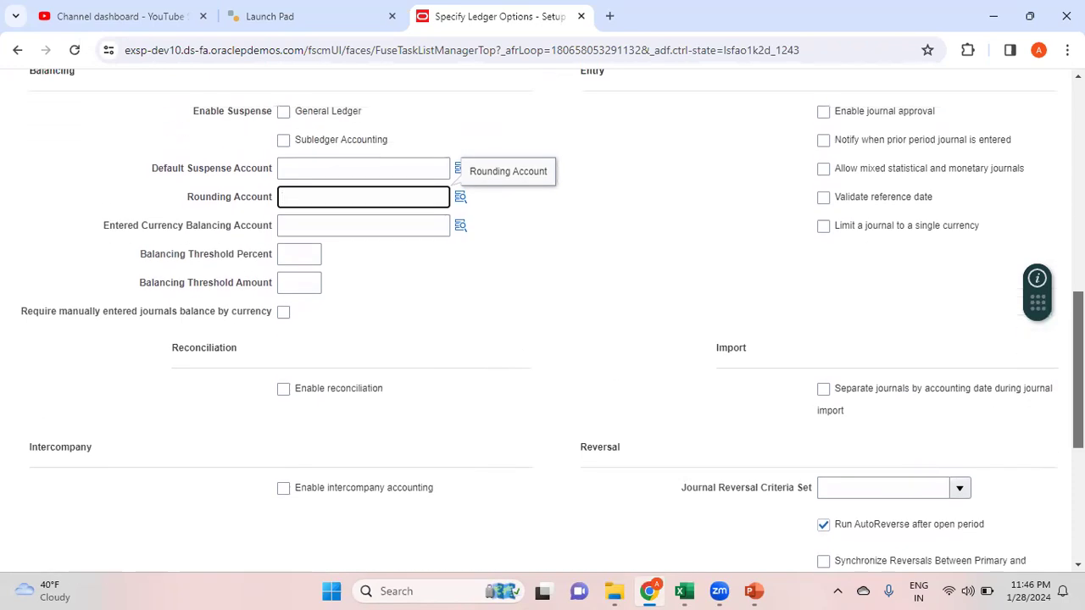
{"action": "scroll", "coordinate": [552, 321], "scroll_direction": "down", "scroll_amount": 1}
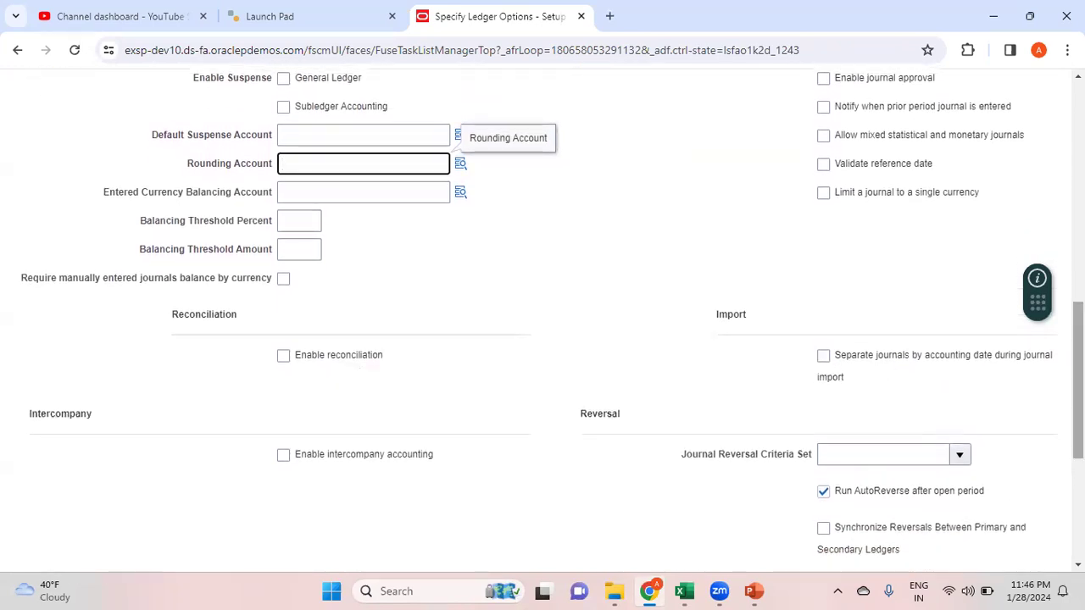
{"action": "scroll", "coordinate": [370, 424], "scroll_direction": "down", "scroll_amount": 1}
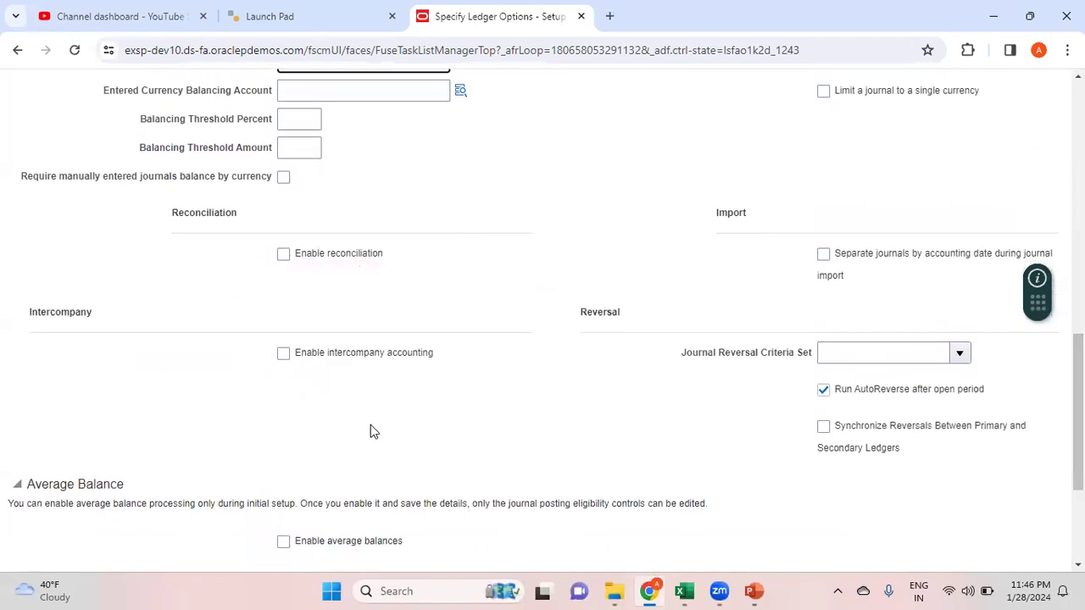
{"action": "left_click", "coordinate": [284, 355]}
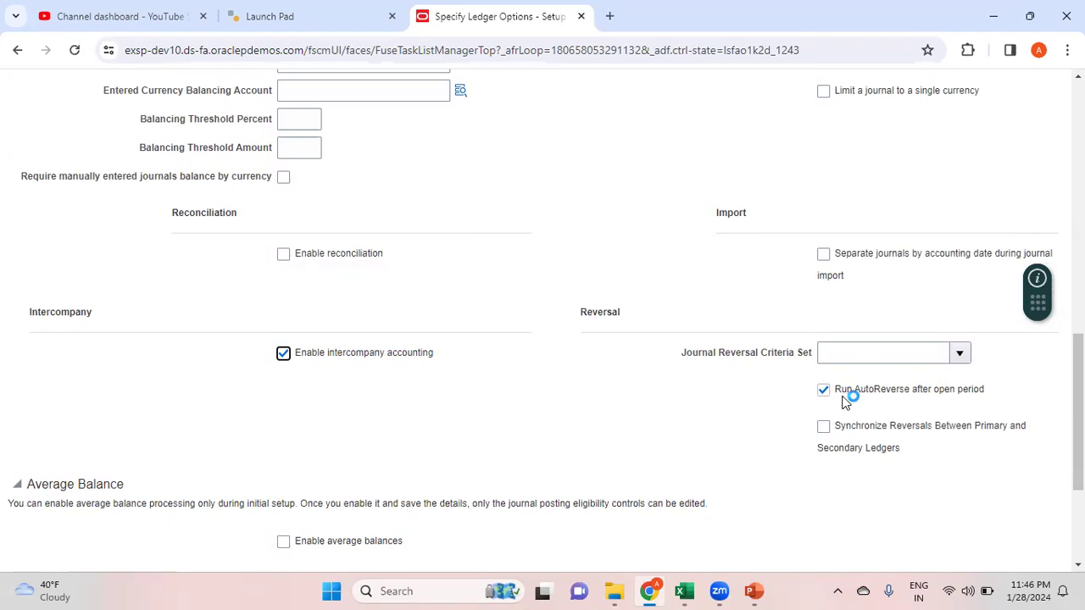
Check the available journal reversal criteria sets without choosing one.
{"action": "left_click", "coordinate": [959, 356]}
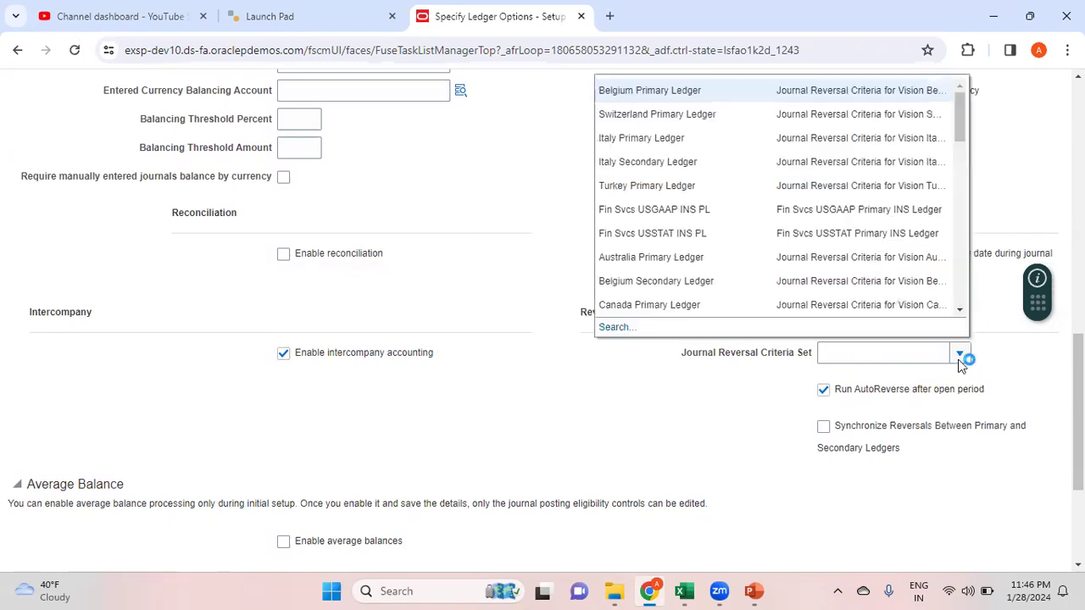
{"action": "left_click", "coordinate": [692, 394]}
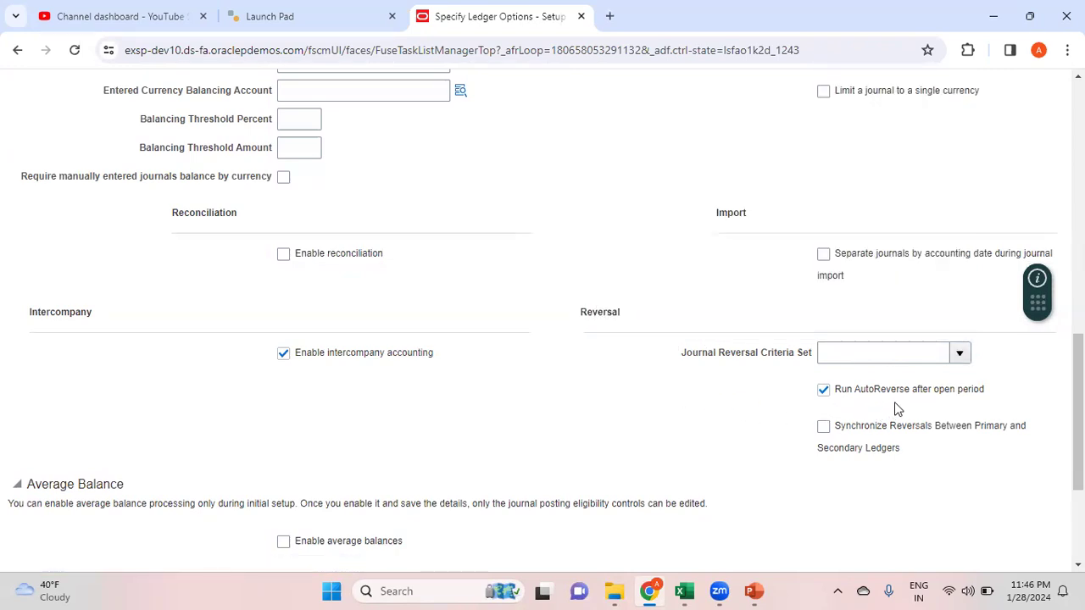
{"action": "left_click", "coordinate": [962, 406]}
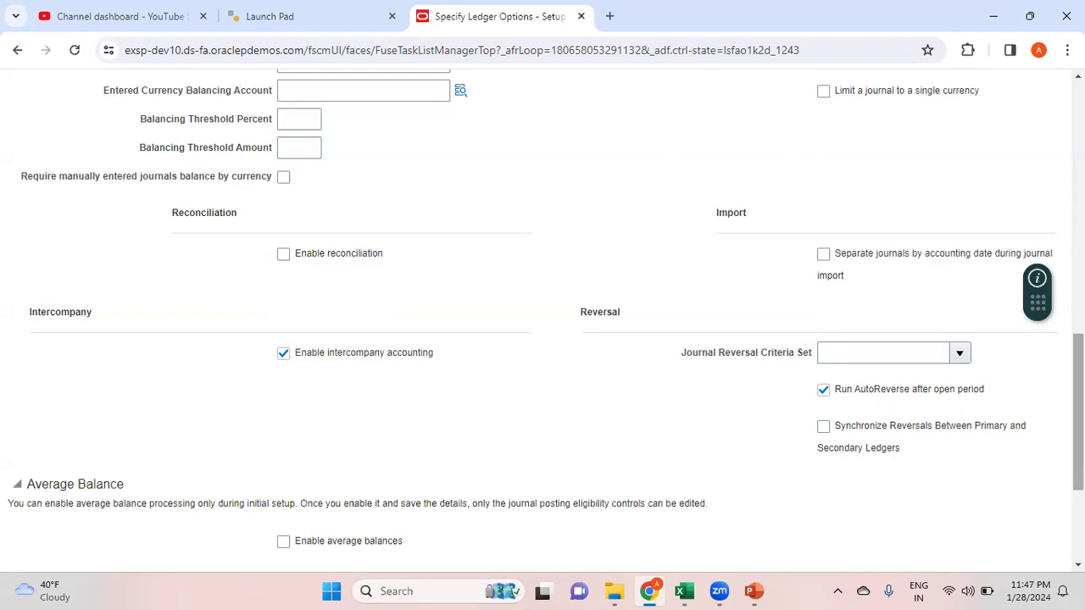
Compare the document sequencing options for sequencing by Ledger and by Legal entity, and set Sequencing By back to No sequencing.
{"action": "scroll", "coordinate": [542, 326], "scroll_direction": "down", "scroll_amount": 3}
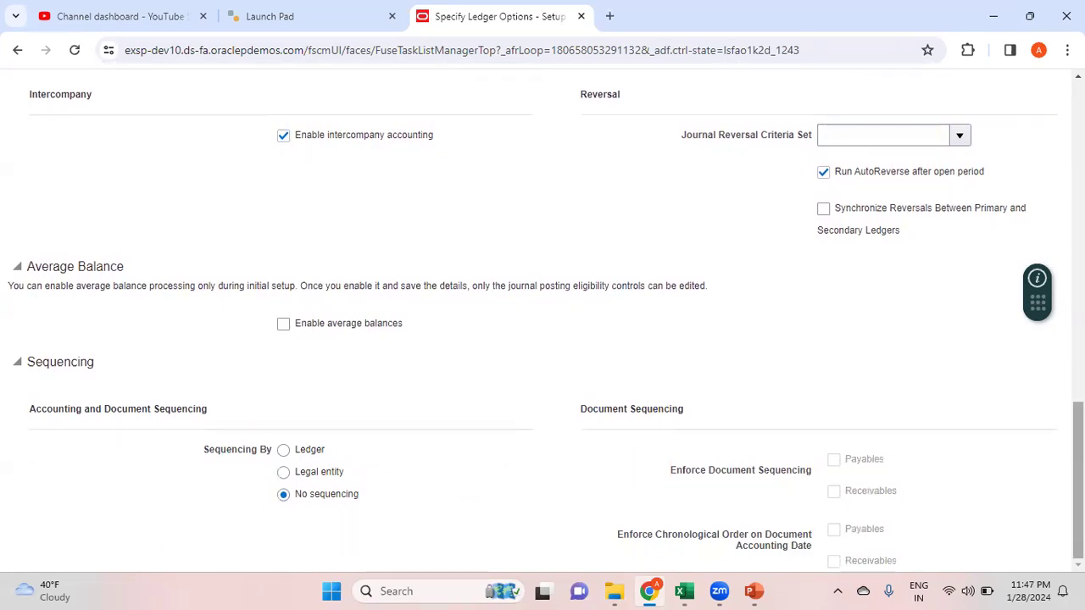
{"action": "left_click", "coordinate": [285, 452]}
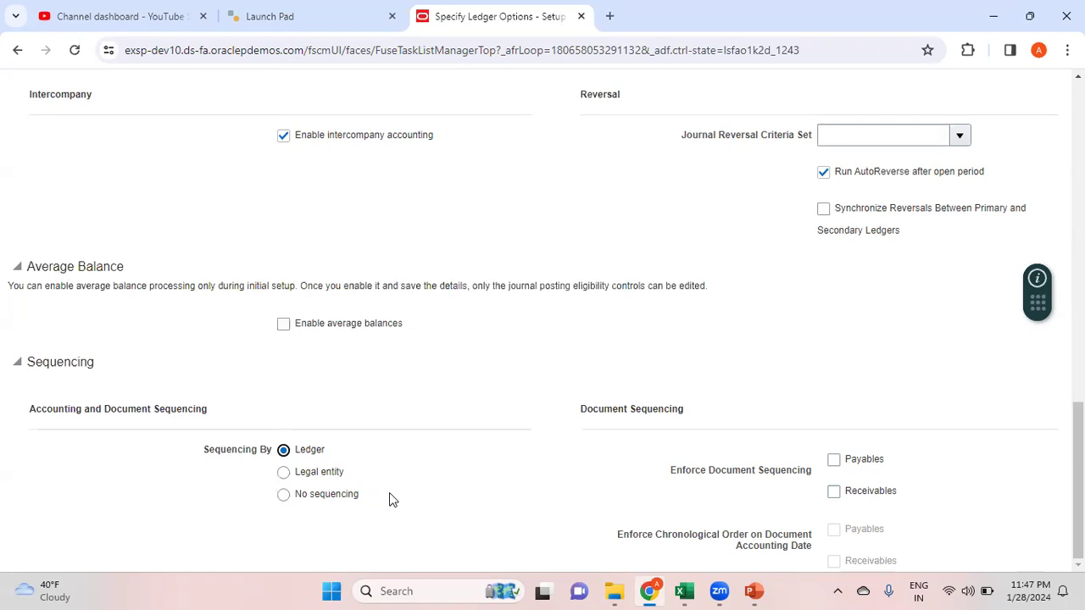
{"action": "left_click", "coordinate": [284, 474]}
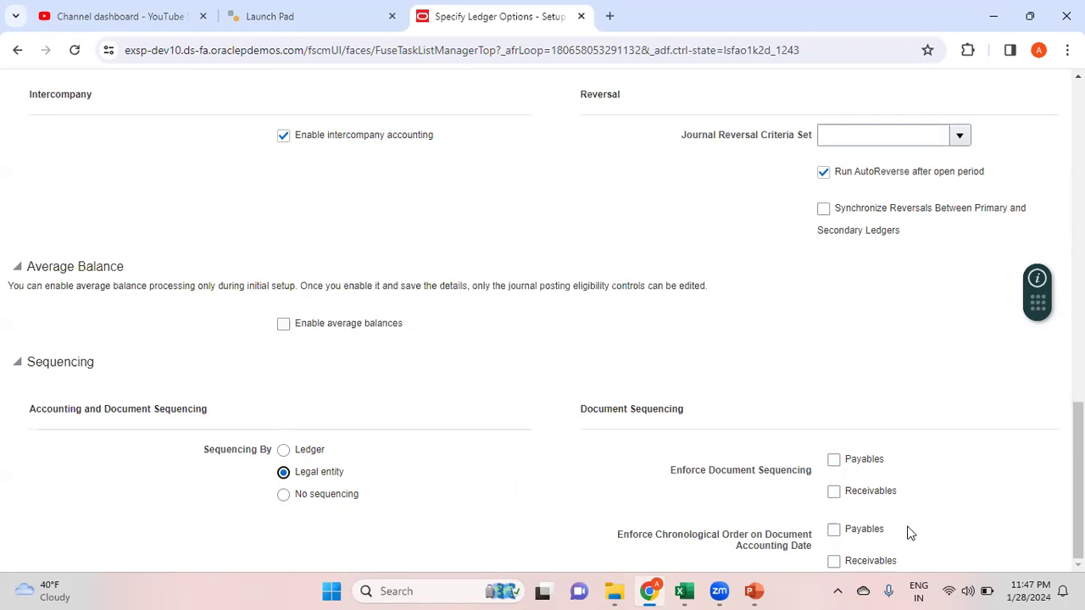
{"action": "left_click", "coordinate": [283, 449]}
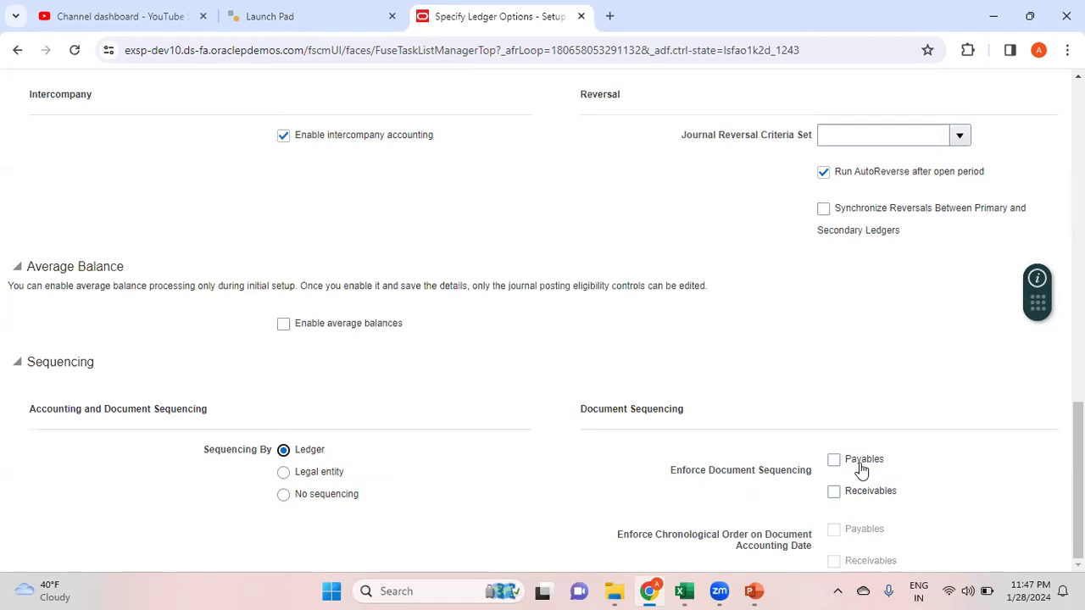
{"action": "left_click", "coordinate": [283, 472]}
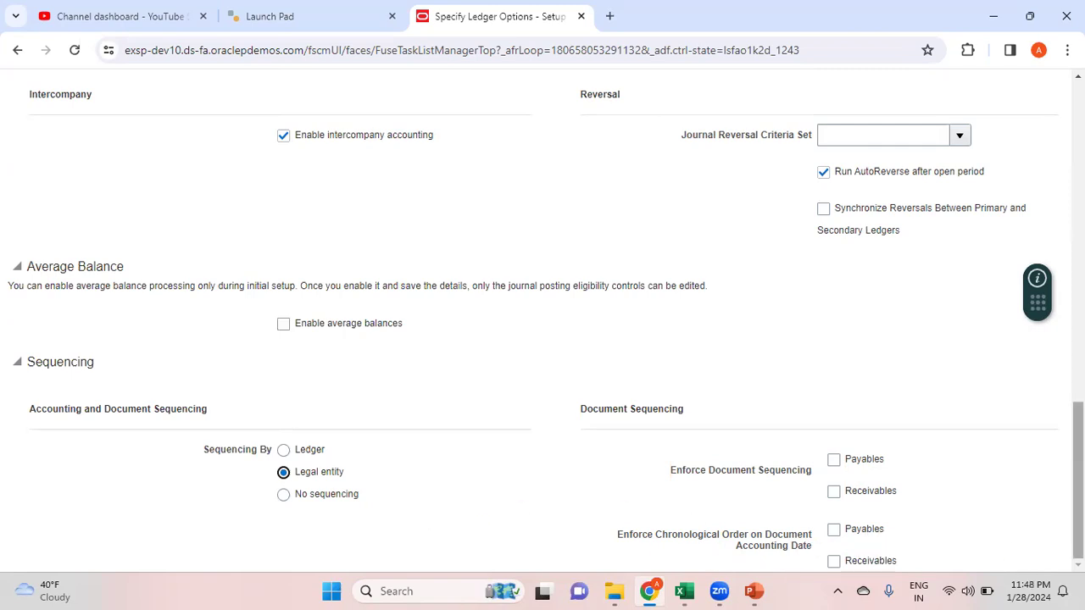
{"action": "scroll", "coordinate": [1078, 475], "scroll_direction": "up", "scroll_amount": 1}
{"action": "scroll", "coordinate": [1078, 475], "scroll_direction": "down", "scroll_amount": 1}
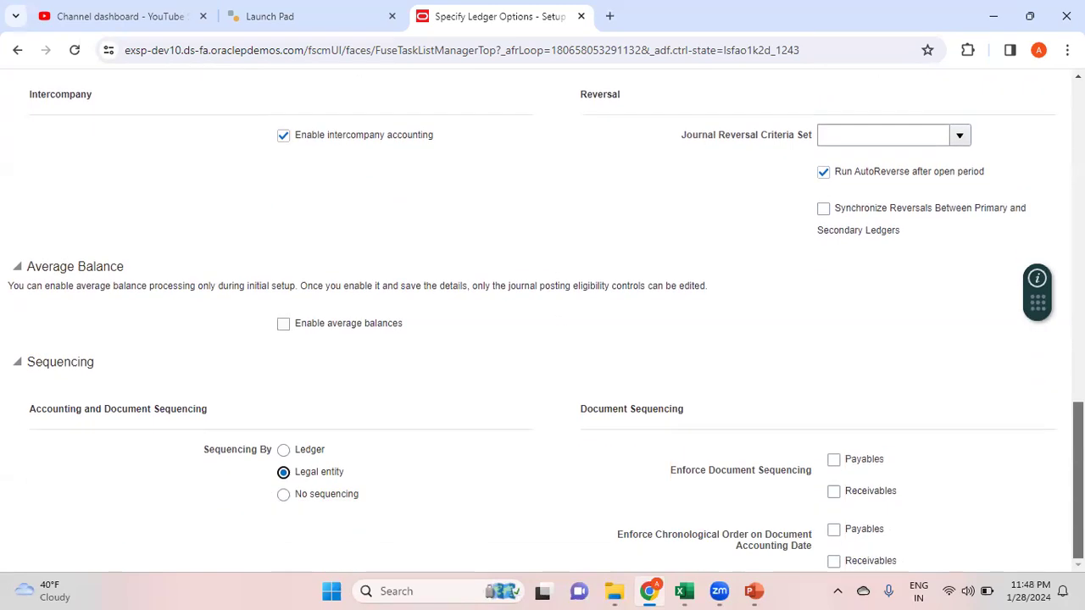
{"action": "left_click", "coordinate": [284, 495]}
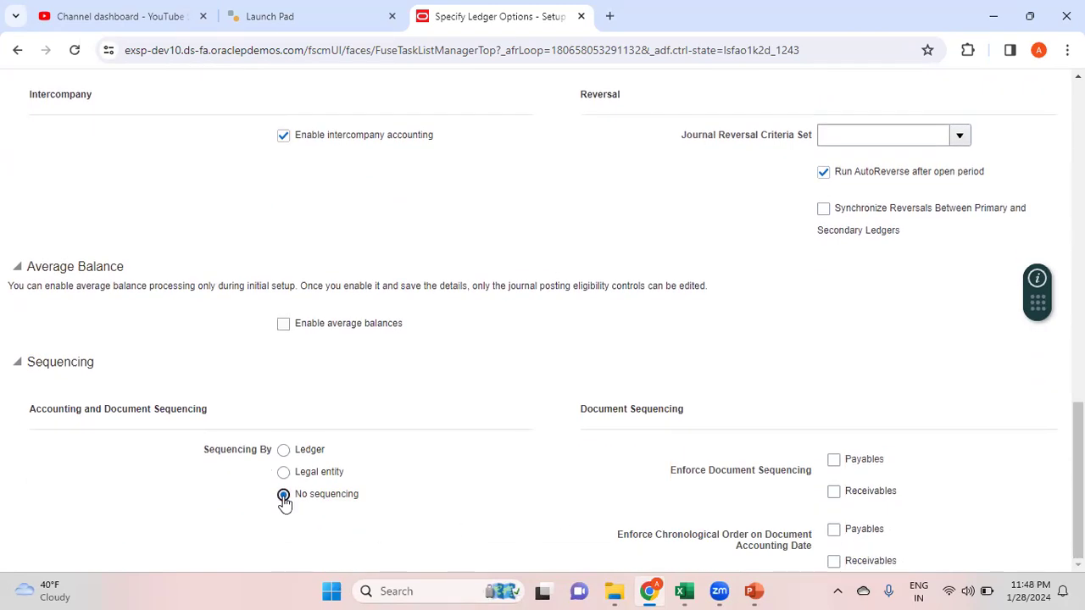
Try to save and close the Reliance USD Ledger options.
{"action": "scroll", "coordinate": [1078, 474], "scroll_direction": "up", "scroll_amount": 5}
{"action": "scroll", "coordinate": [1078, 474], "scroll_direction": "down", "scroll_amount": 5}
{"action": "scroll", "coordinate": [1078, 474], "scroll_direction": "up", "scroll_amount": 15}
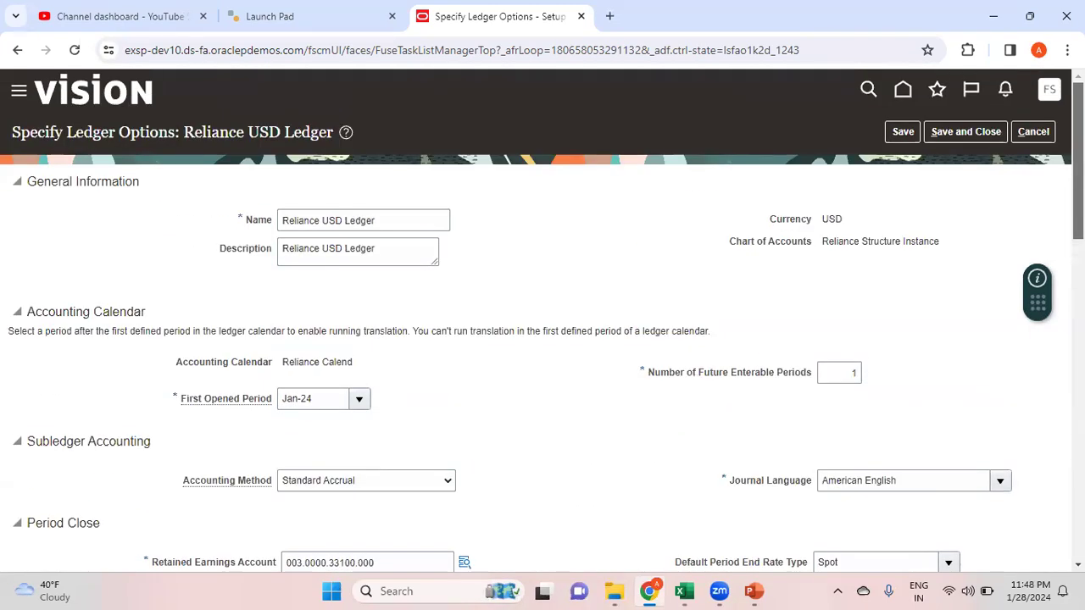
{"action": "left_click", "coordinate": [968, 136]}
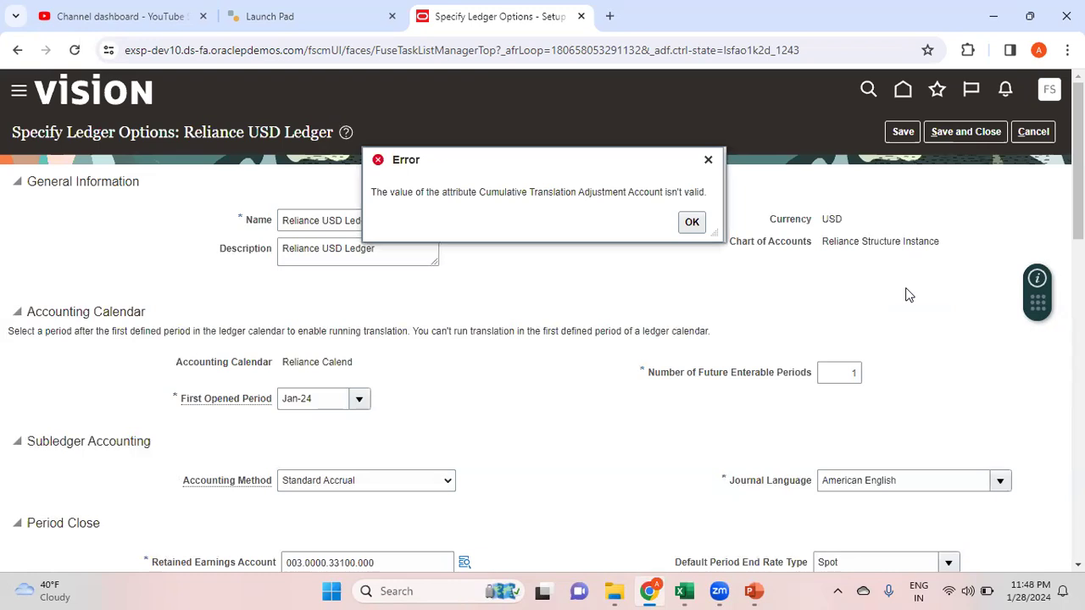
{"action": "left_click", "coordinate": [692, 222]}
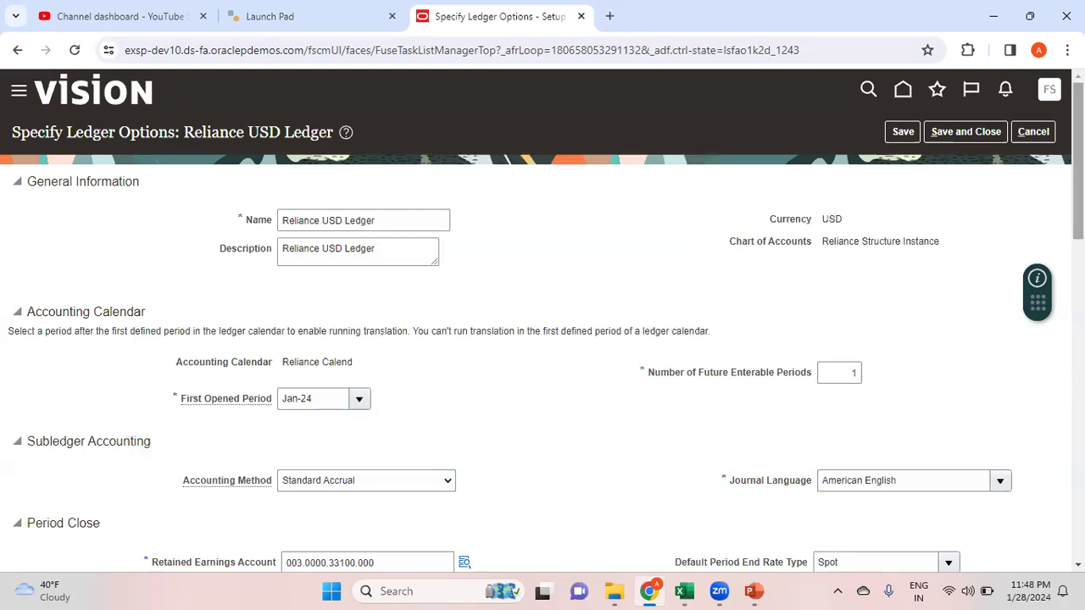
Reopen the Cumulative Translation Adjustment Account segments and search the account values by description "CTA".
{"action": "scroll", "coordinate": [709, 339], "scroll_direction": "down", "scroll_amount": 3}
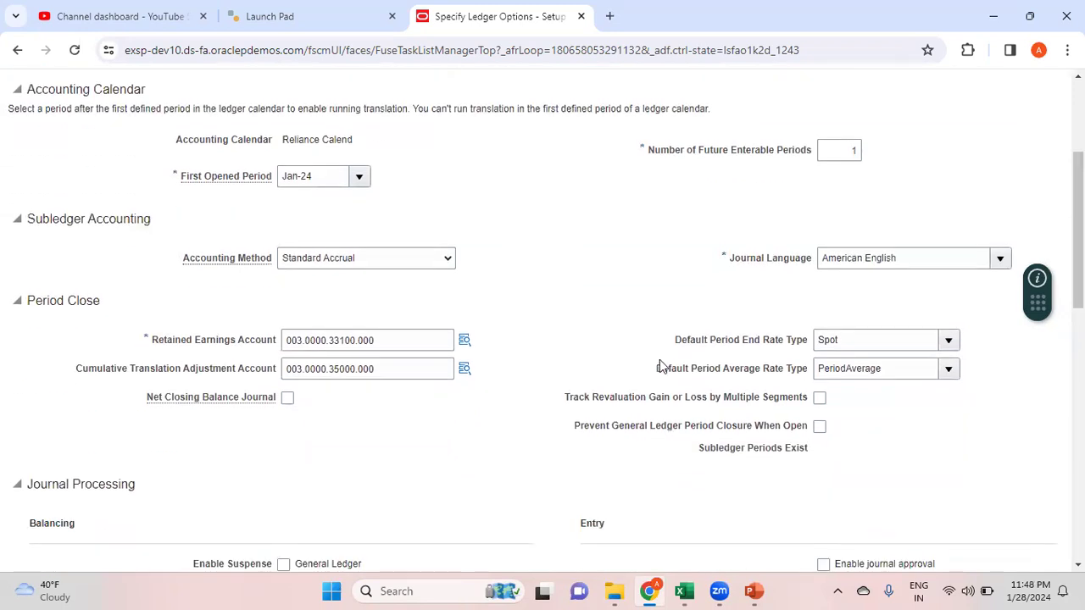
{"action": "left_click", "coordinate": [464, 370]}
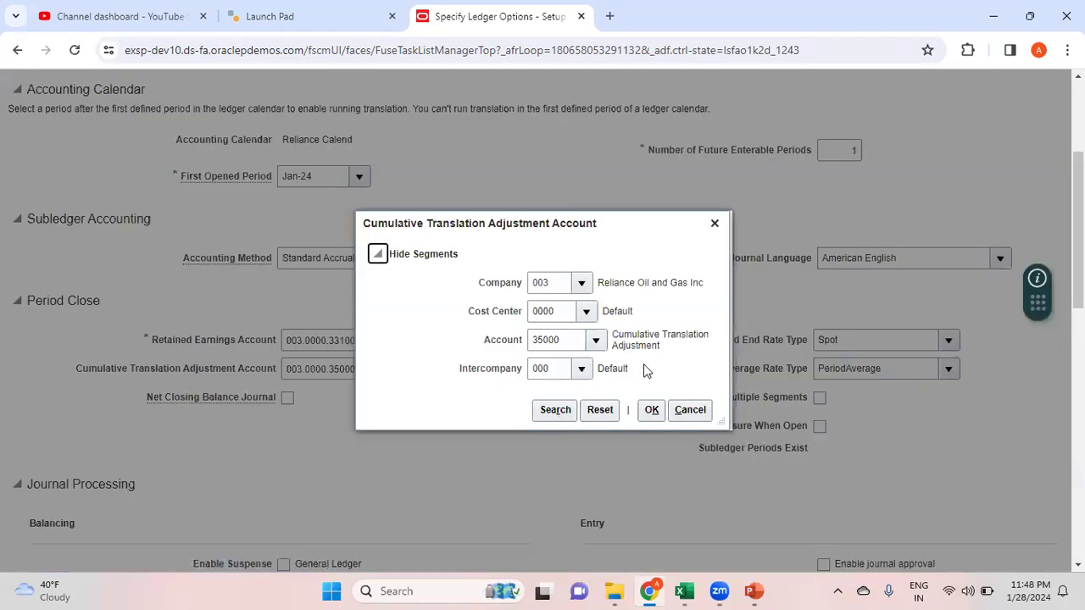
{"action": "left_click", "coordinate": [596, 339]}
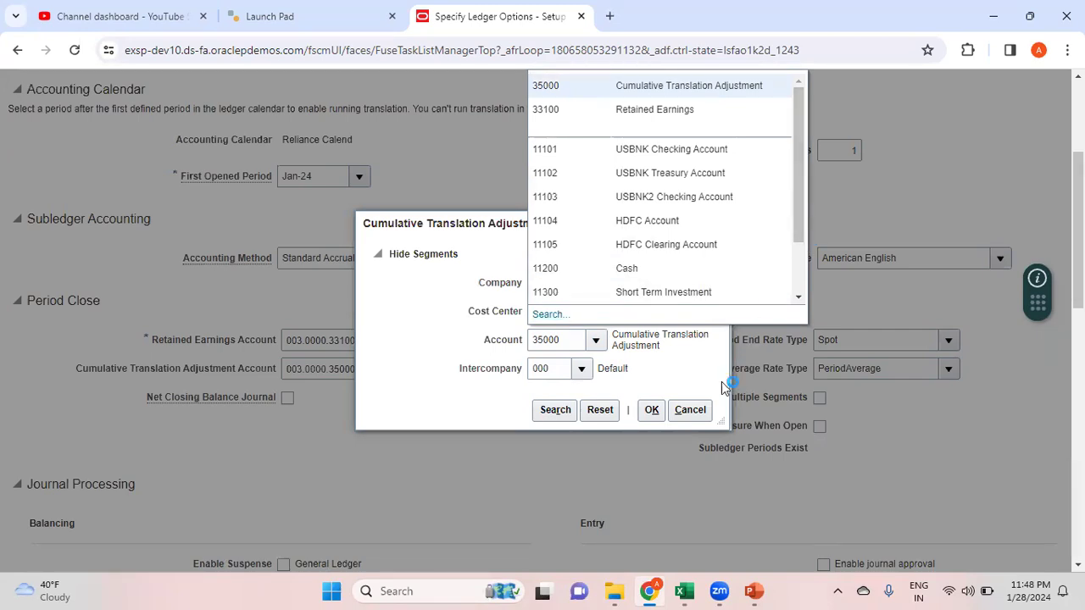
{"action": "left_click", "coordinate": [552, 315]}
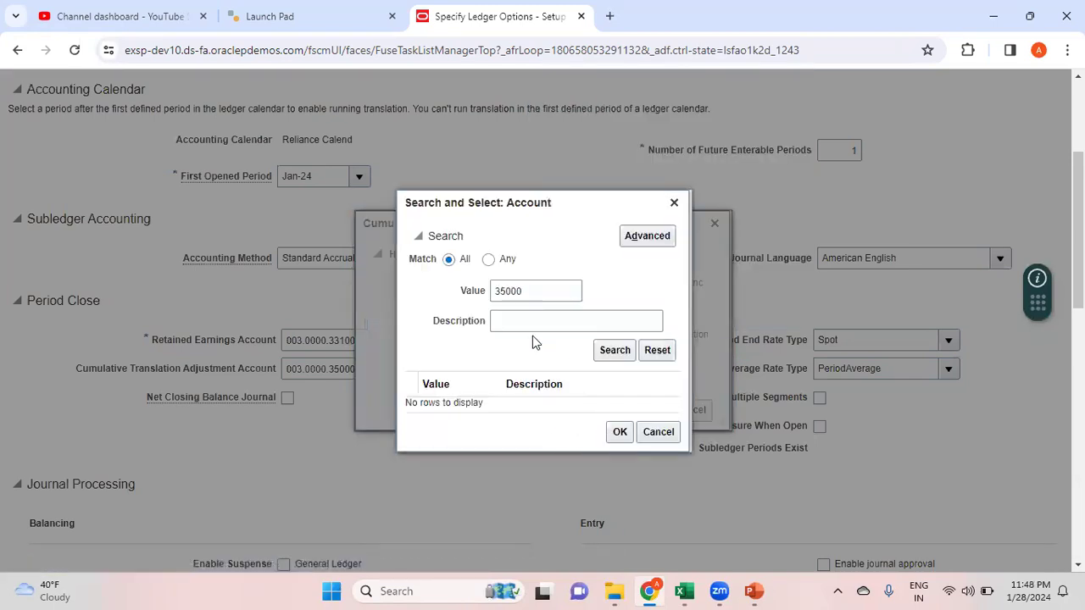
{"action": "left_click", "coordinate": [542, 293]}
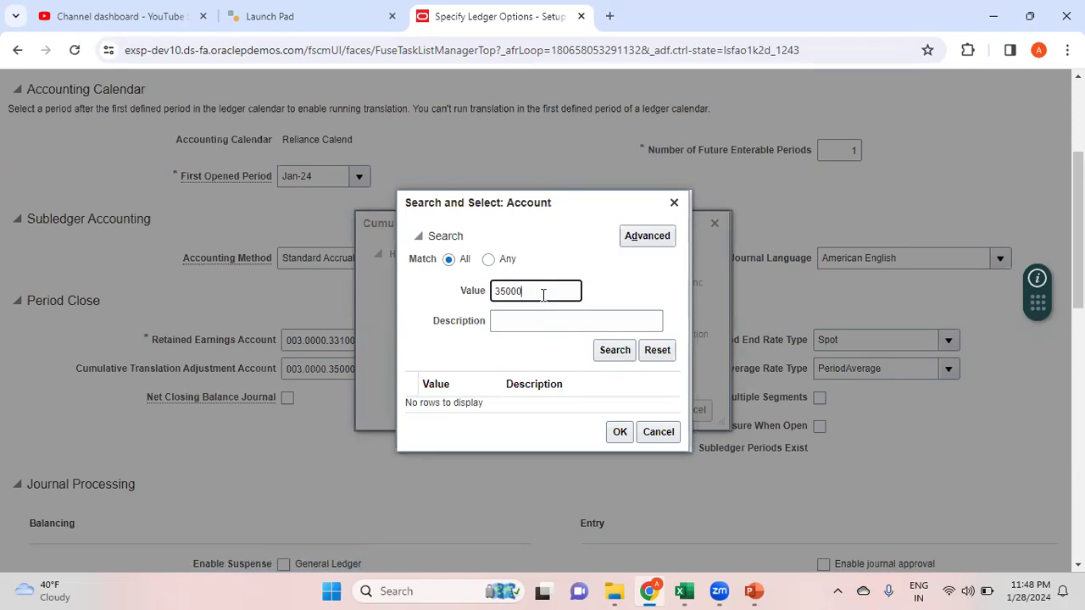
{"action": "key", "text": "BackSpace"}
{"action": "left_click", "coordinate": [499, 320]}
{"action": "left_click", "coordinate": [612, 351]}
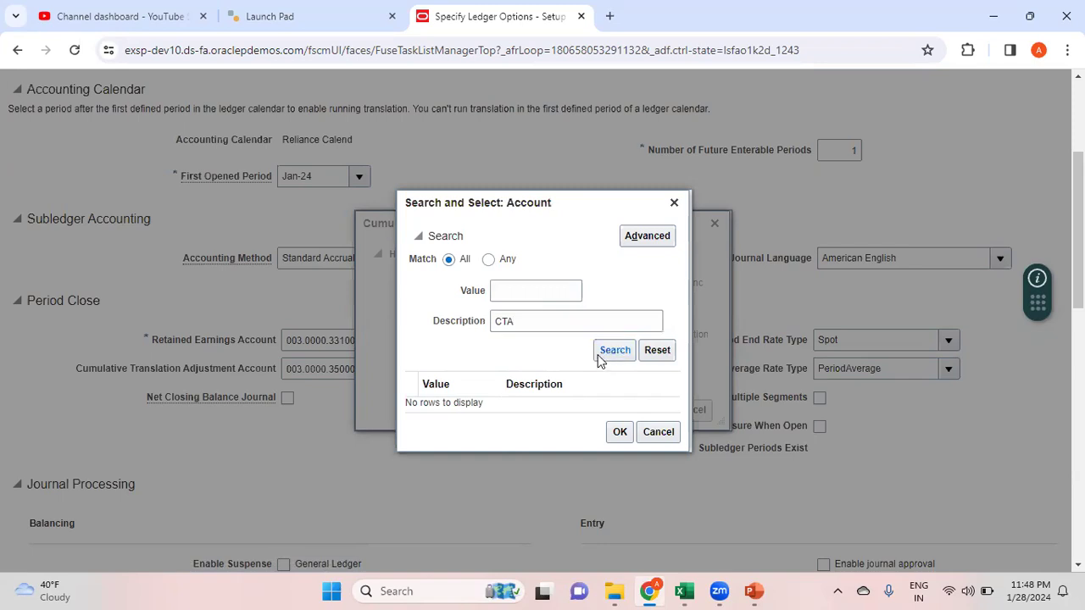
Search the account values by description "Cumu" and choose 35000 Cumulative Translation Adjustment as the account segment.
{"action": "left_click", "coordinate": [529, 315]}
{"action": "key", "text": "BackSpace"}
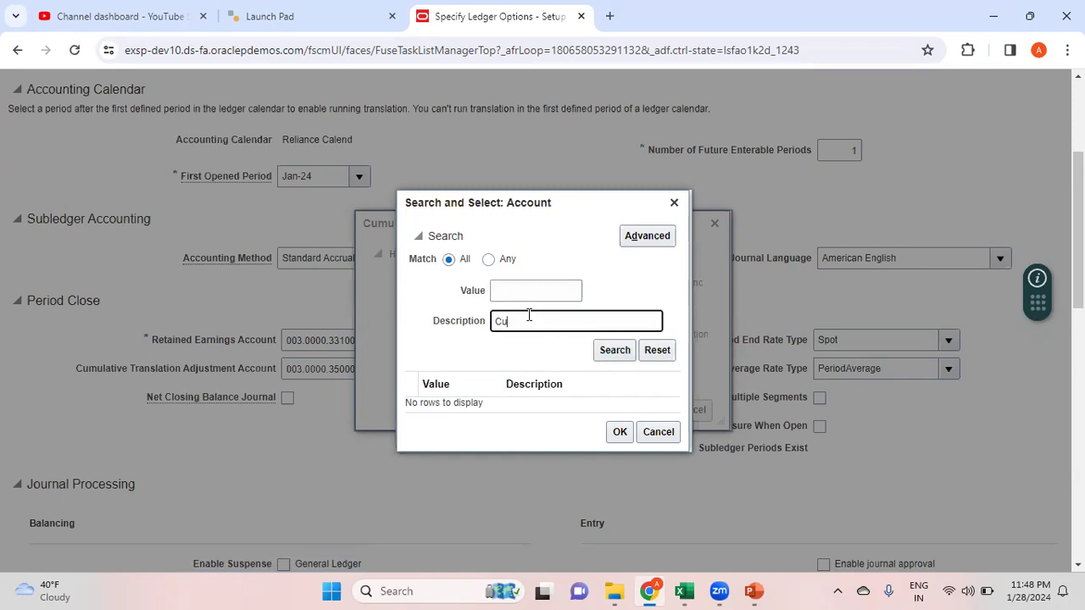
{"action": "left_click", "coordinate": [628, 352]}
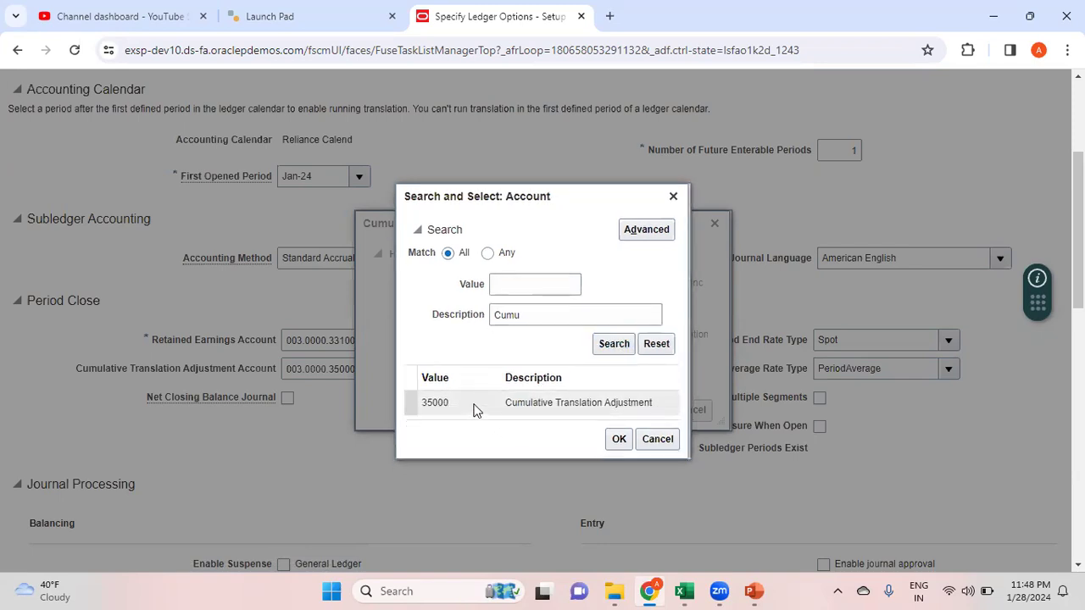
{"action": "left_click", "coordinate": [475, 410]}
{"action": "left_click", "coordinate": [615, 439]}
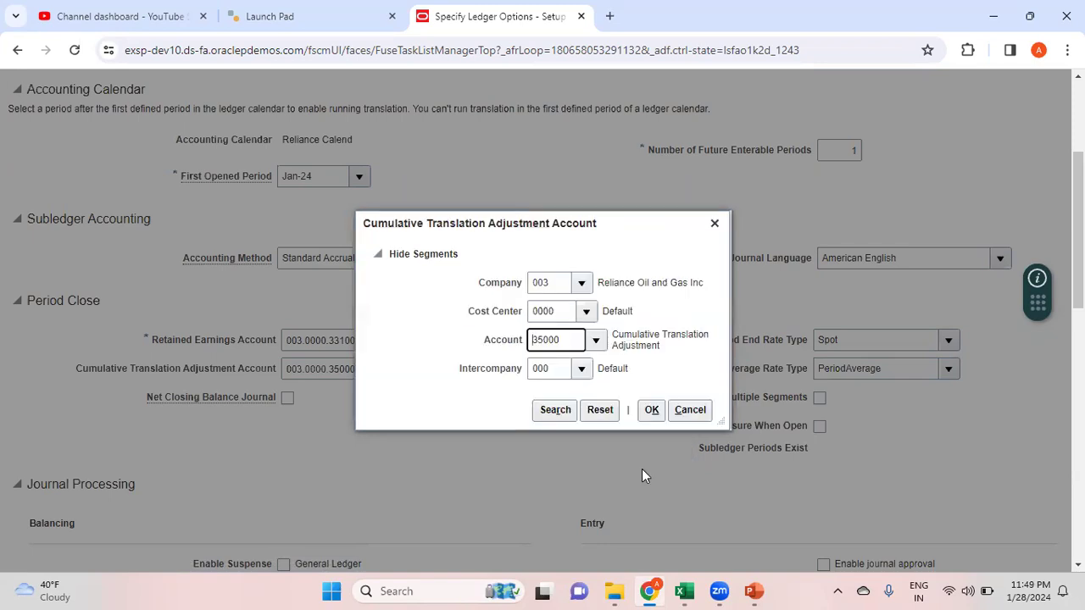
{"action": "left_click", "coordinate": [553, 415]}
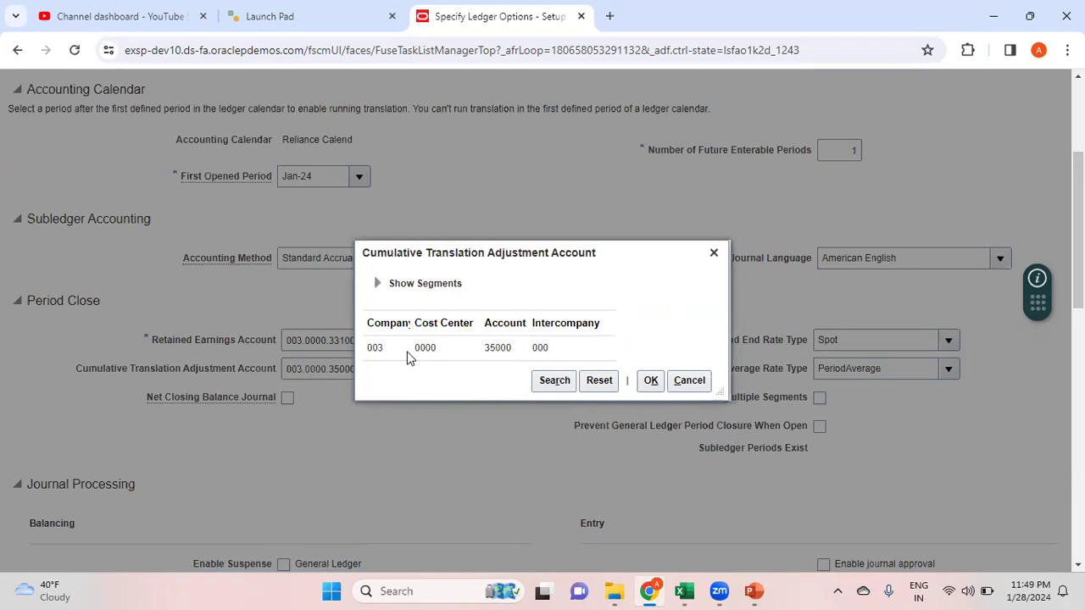
{"action": "left_click", "coordinate": [378, 283]}
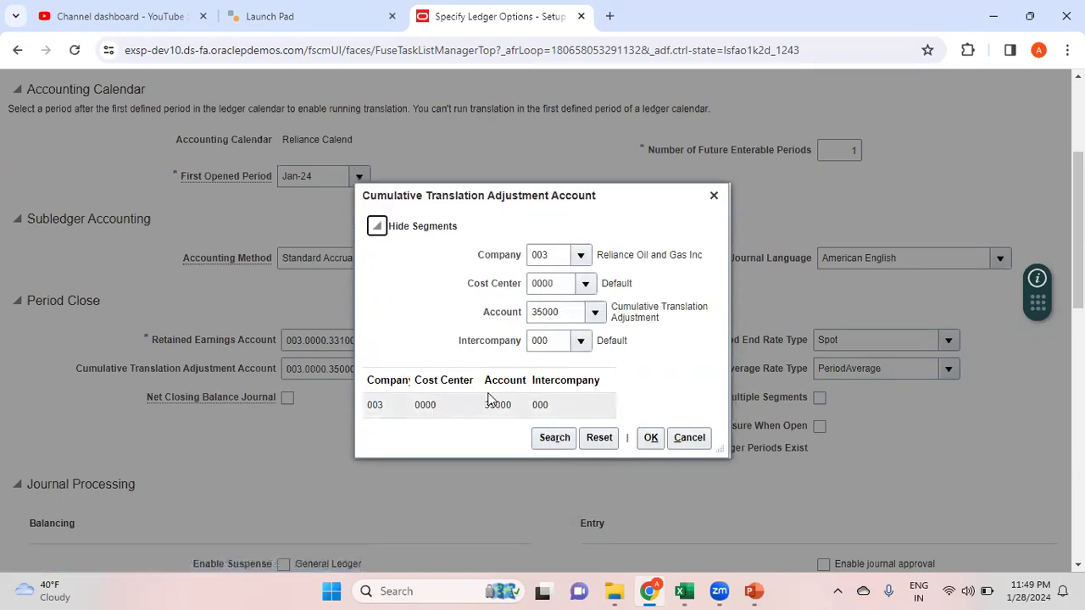
{"action": "left_click", "coordinate": [586, 406]}
{"action": "left_click", "coordinate": [650, 438]}
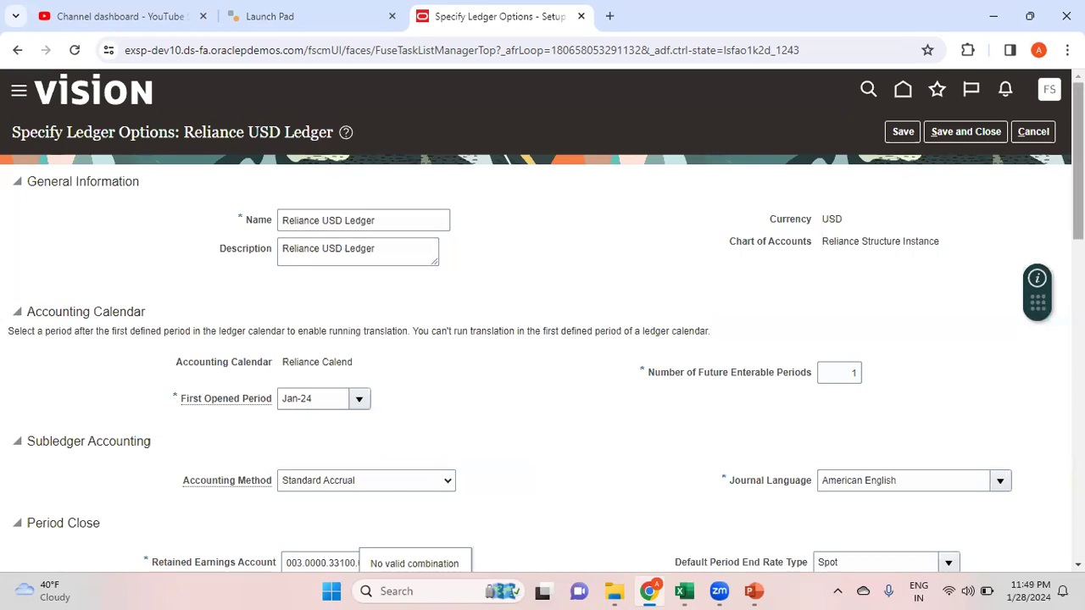
Save the Reliance USD Ledger options and close the page.
{"action": "left_click", "coordinate": [900, 134]}
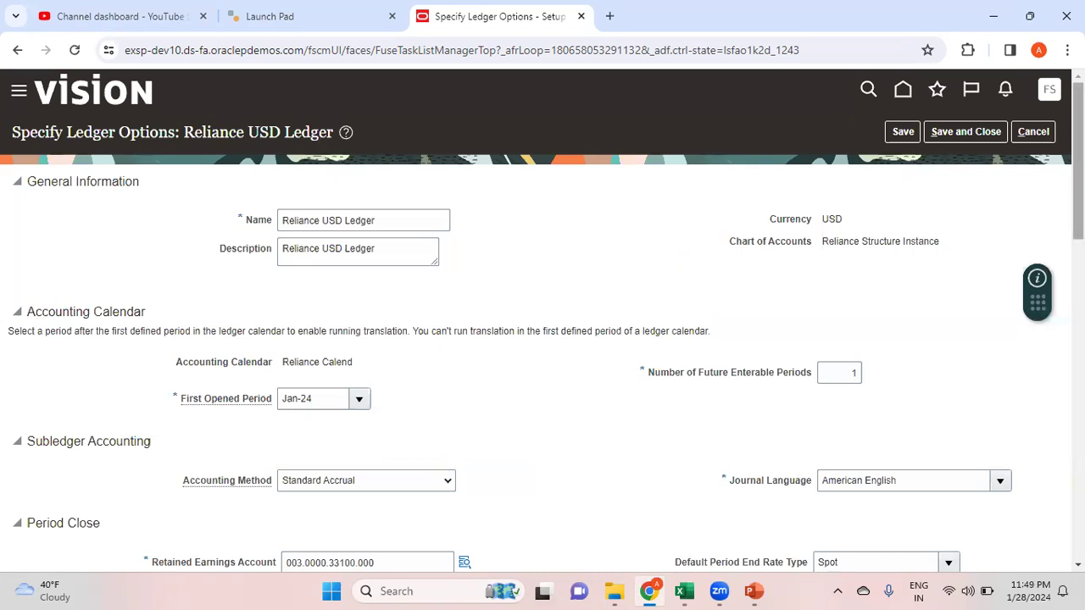
{"action": "mouse_move", "coordinate": [1078, 161]}
{"action": "left_mouse_down"}
{"action": "mouse_move", "coordinate": [1077, 481]}
{"action": "mouse_move", "coordinate": [1077, 160]}
{"action": "left_mouse_up"}
{"action": "left_click", "coordinate": [967, 133]}
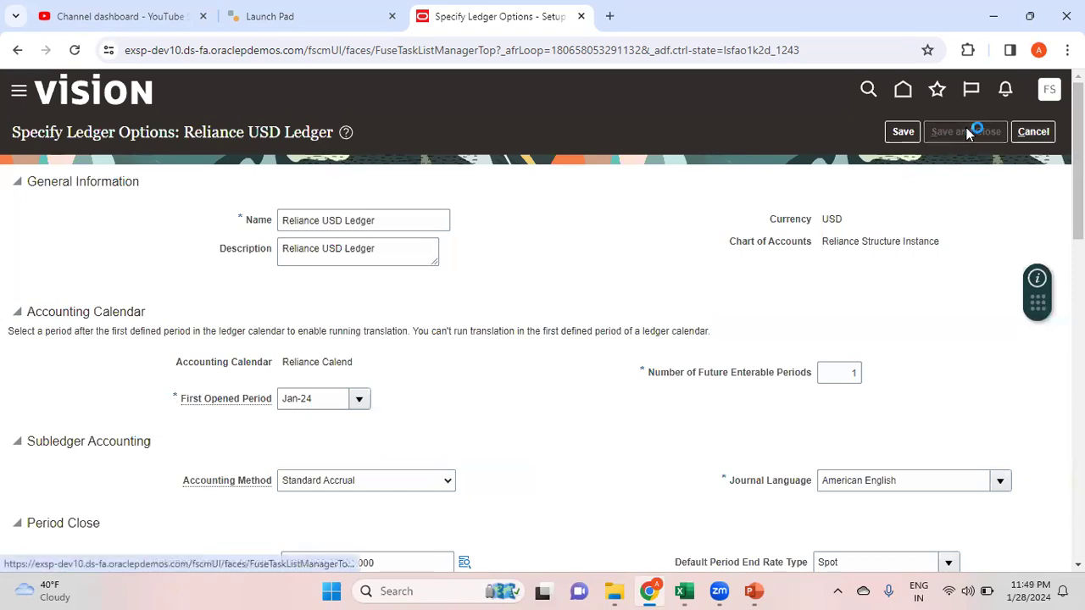